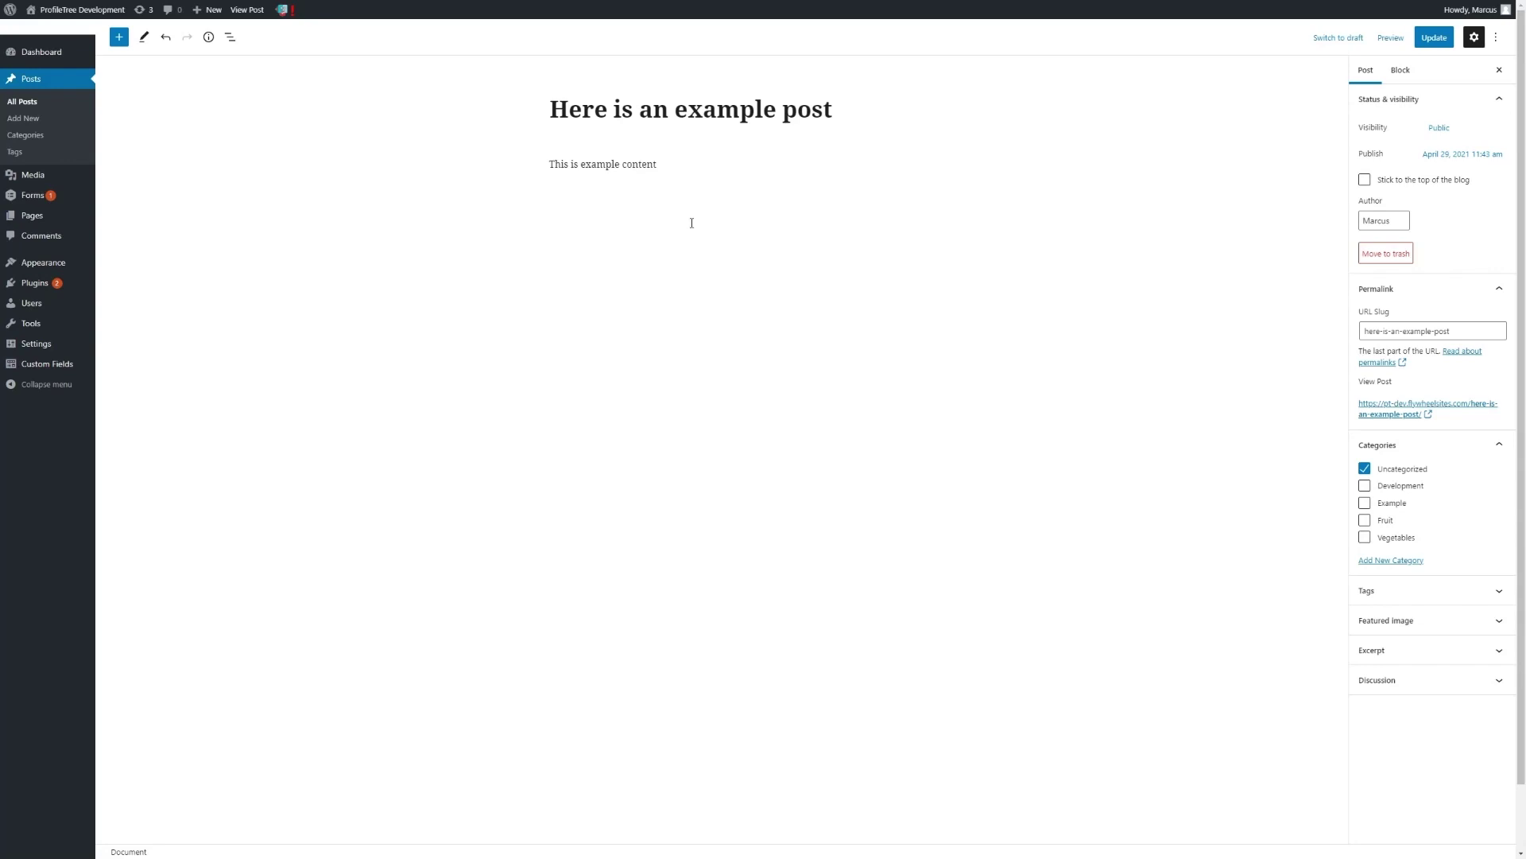
# Select the 'This is example content' paragraph to view its block settings, then deselect it
pyautogui.click(702, 162)
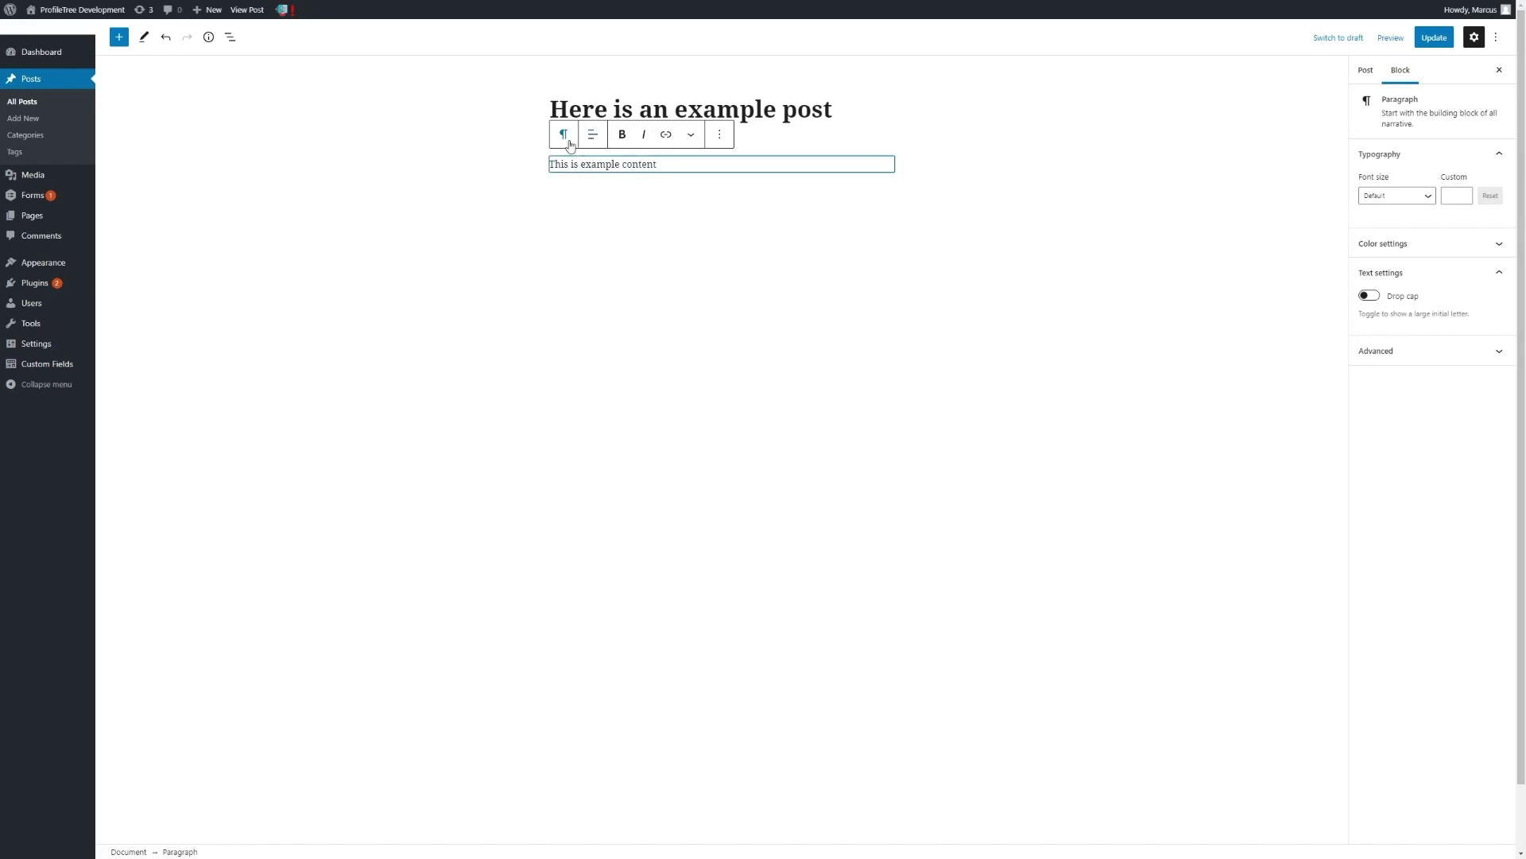
pyautogui.click(664, 178)
# Add an empty paragraph after 'This is example content' and select the word 'content'
pyautogui.click(667, 164)
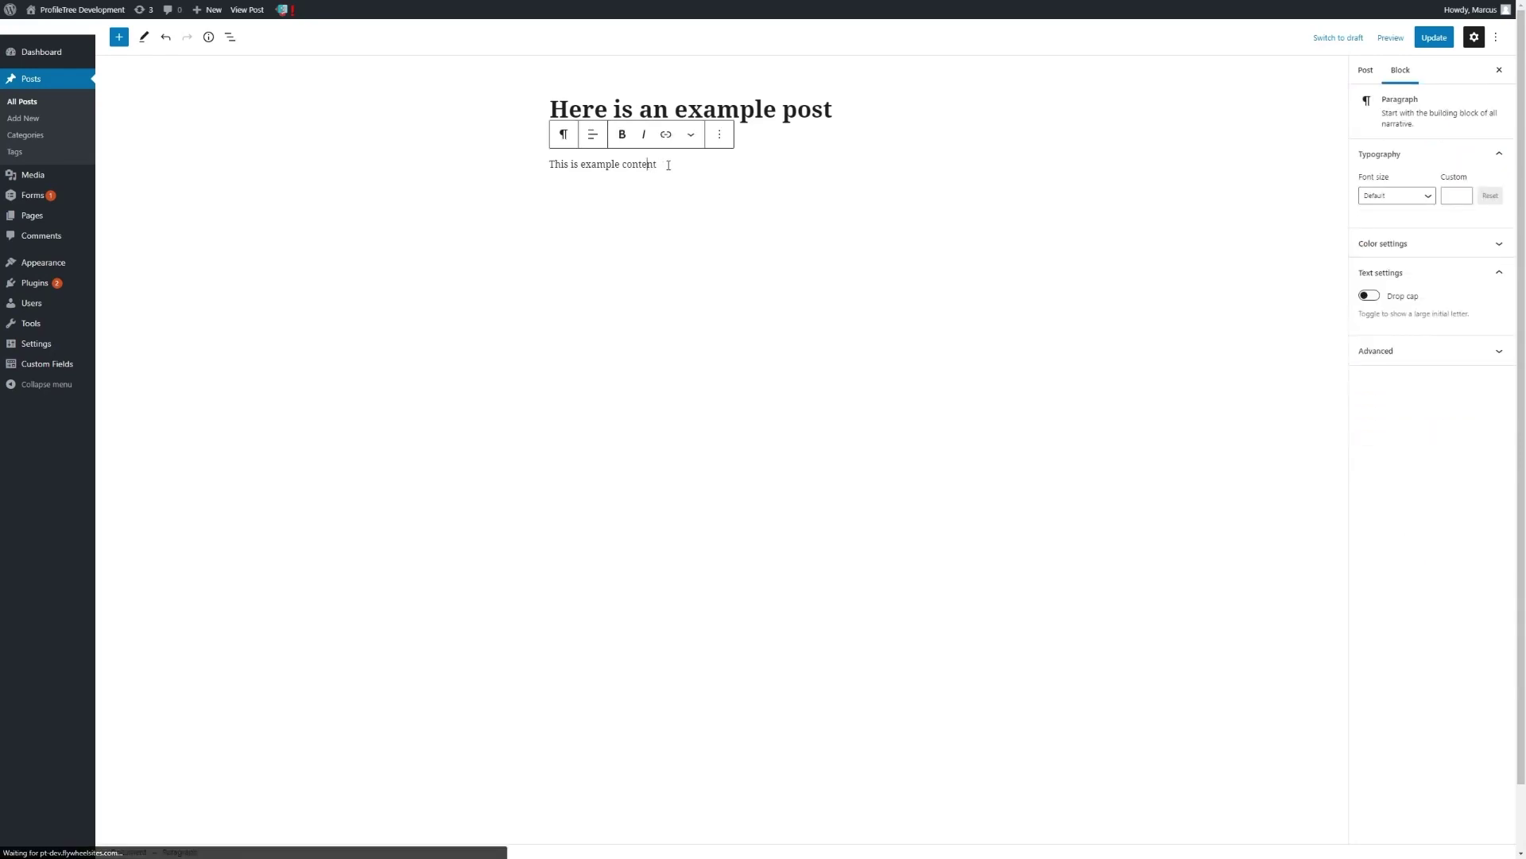
pyautogui.press('Return')
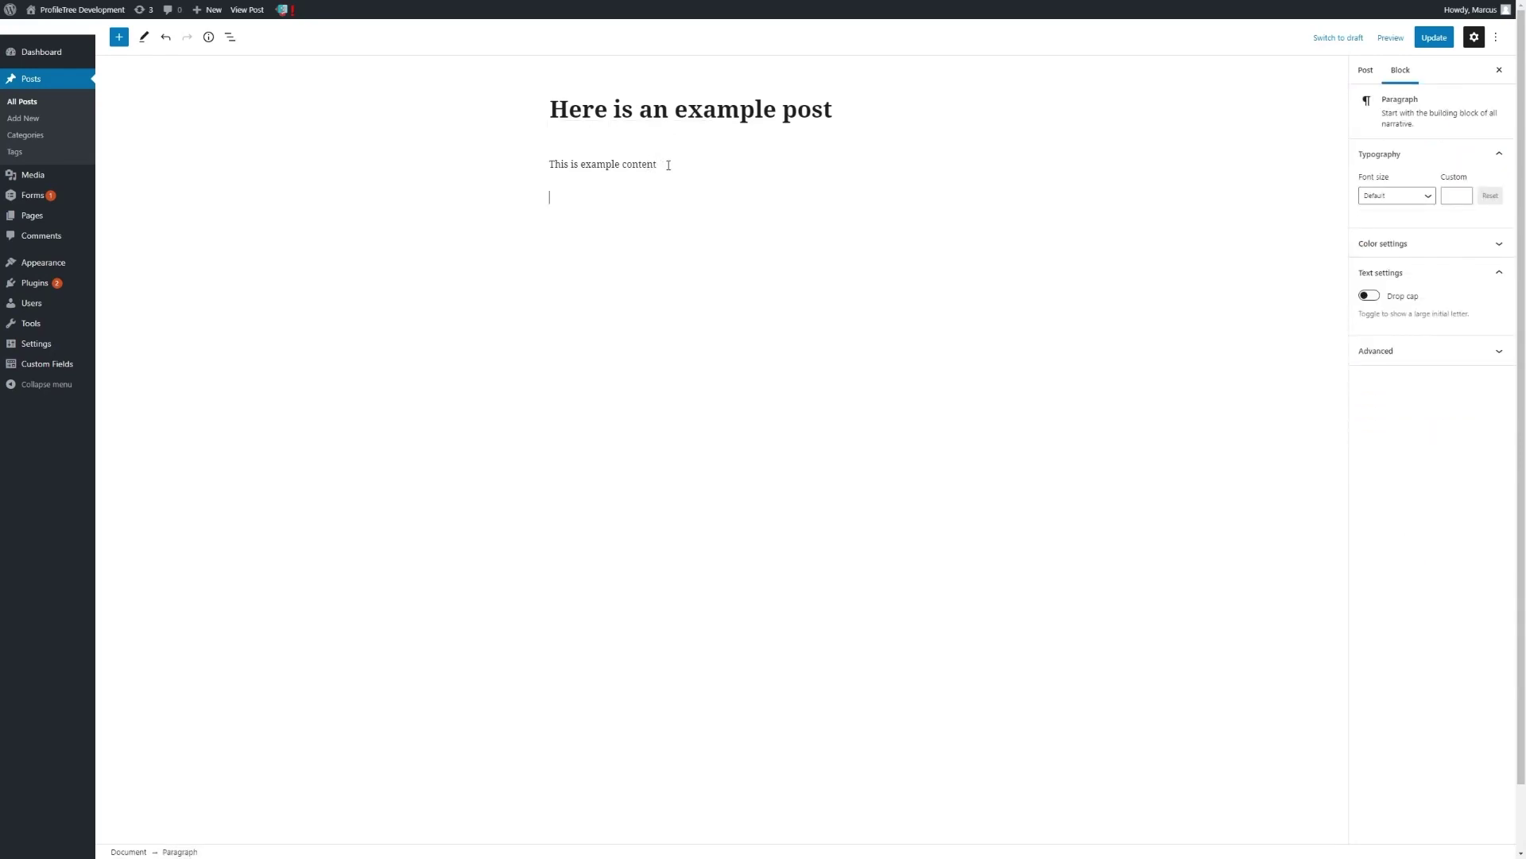
pyautogui.doubleClick(640, 164)
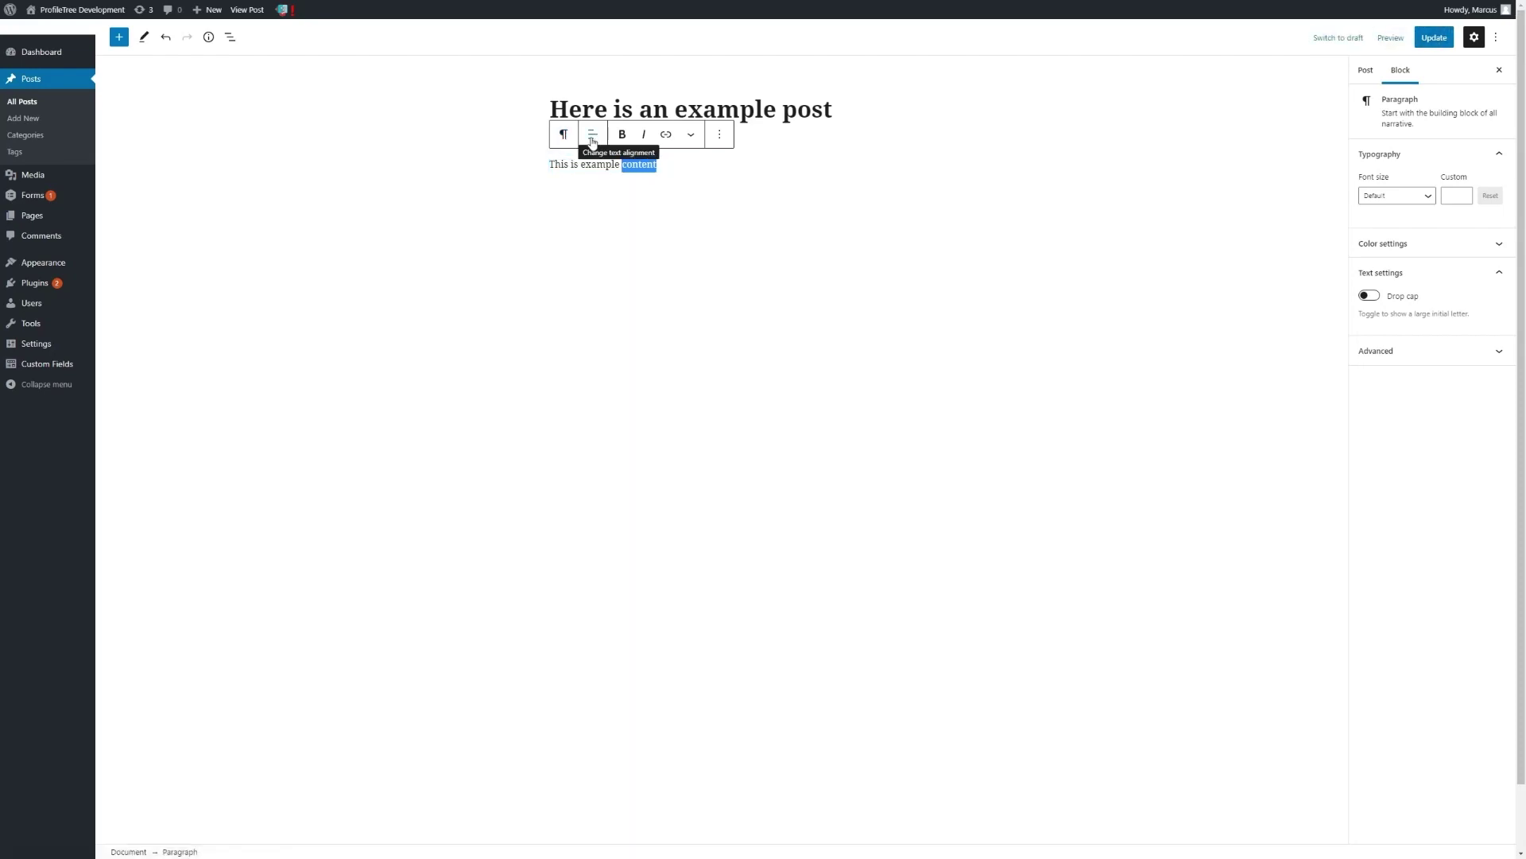
# Try the link options for 'content', toggling 'Open in new tab', then show the extra text formats
pyautogui.click(668, 135)
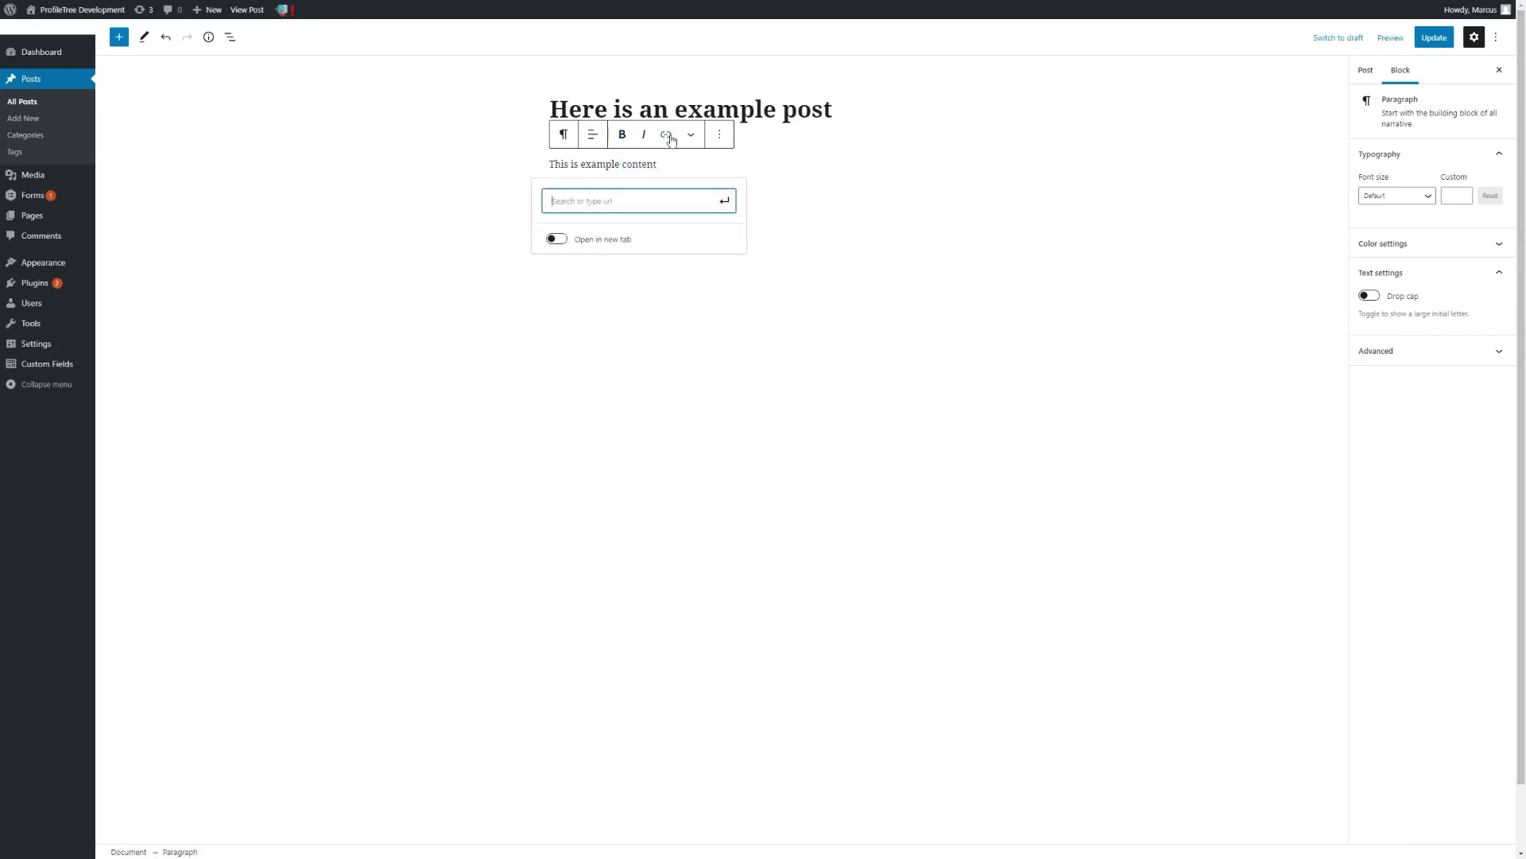
pyautogui.click(560, 241)
pyautogui.click(623, 205)
pyautogui.click(561, 240)
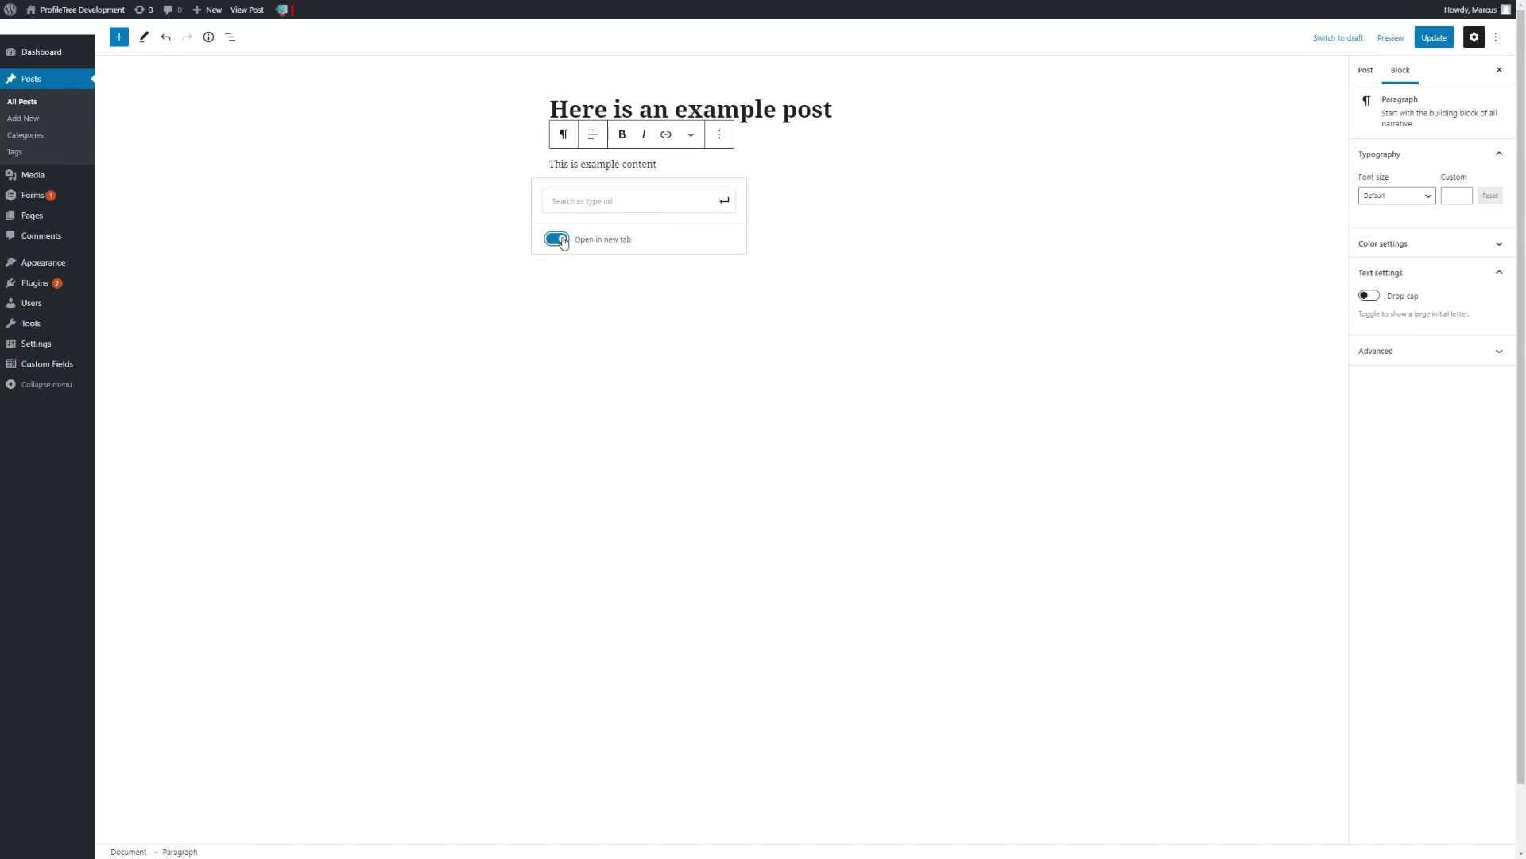
pyautogui.click(692, 135)
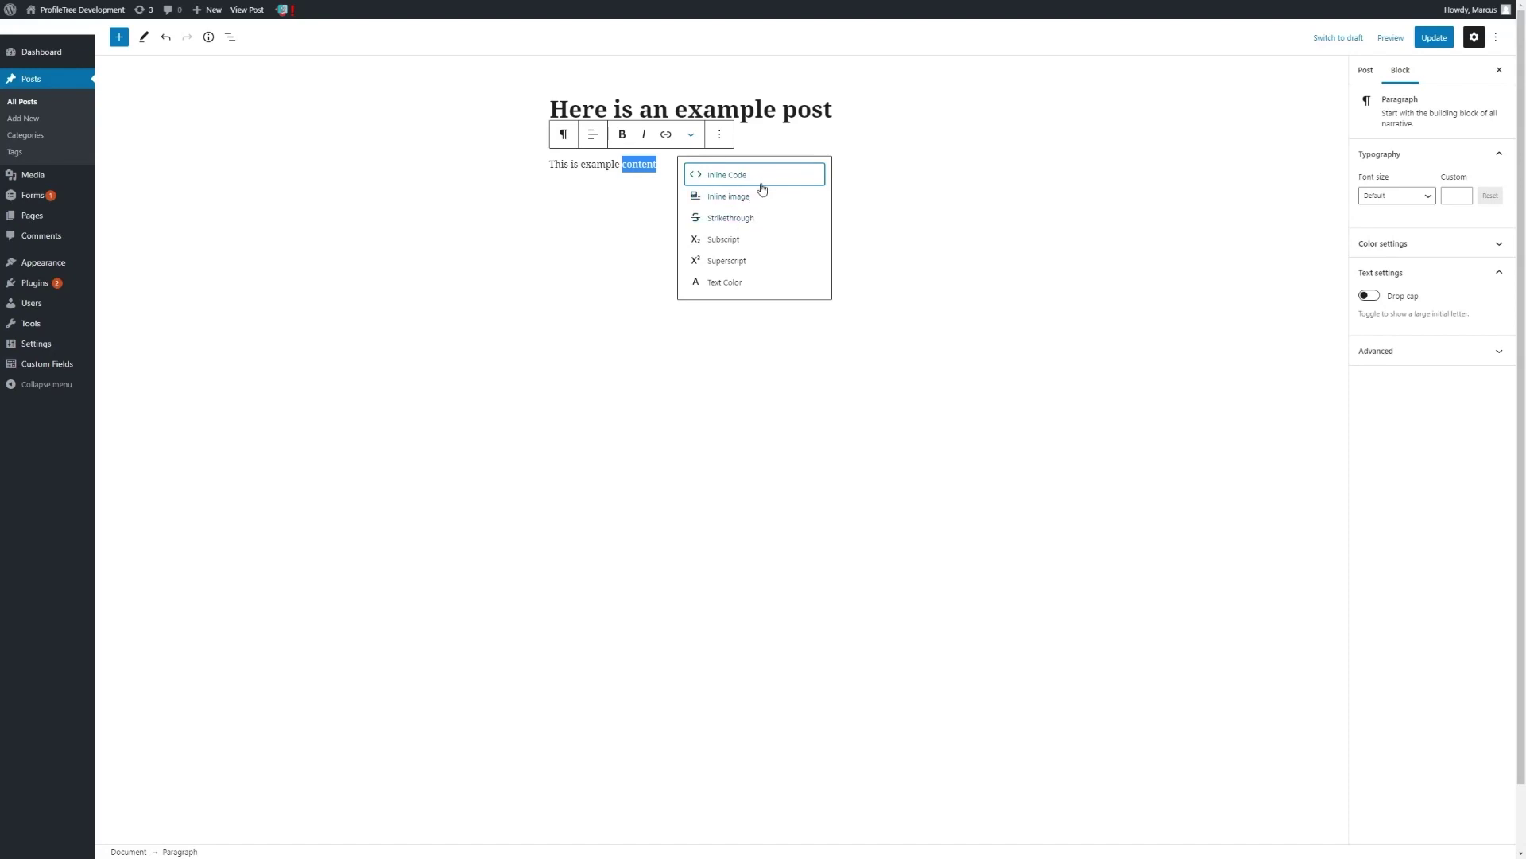
# View the paragraph block's ⋮ options list, then close it and clear the selection
pyautogui.click(721, 137)
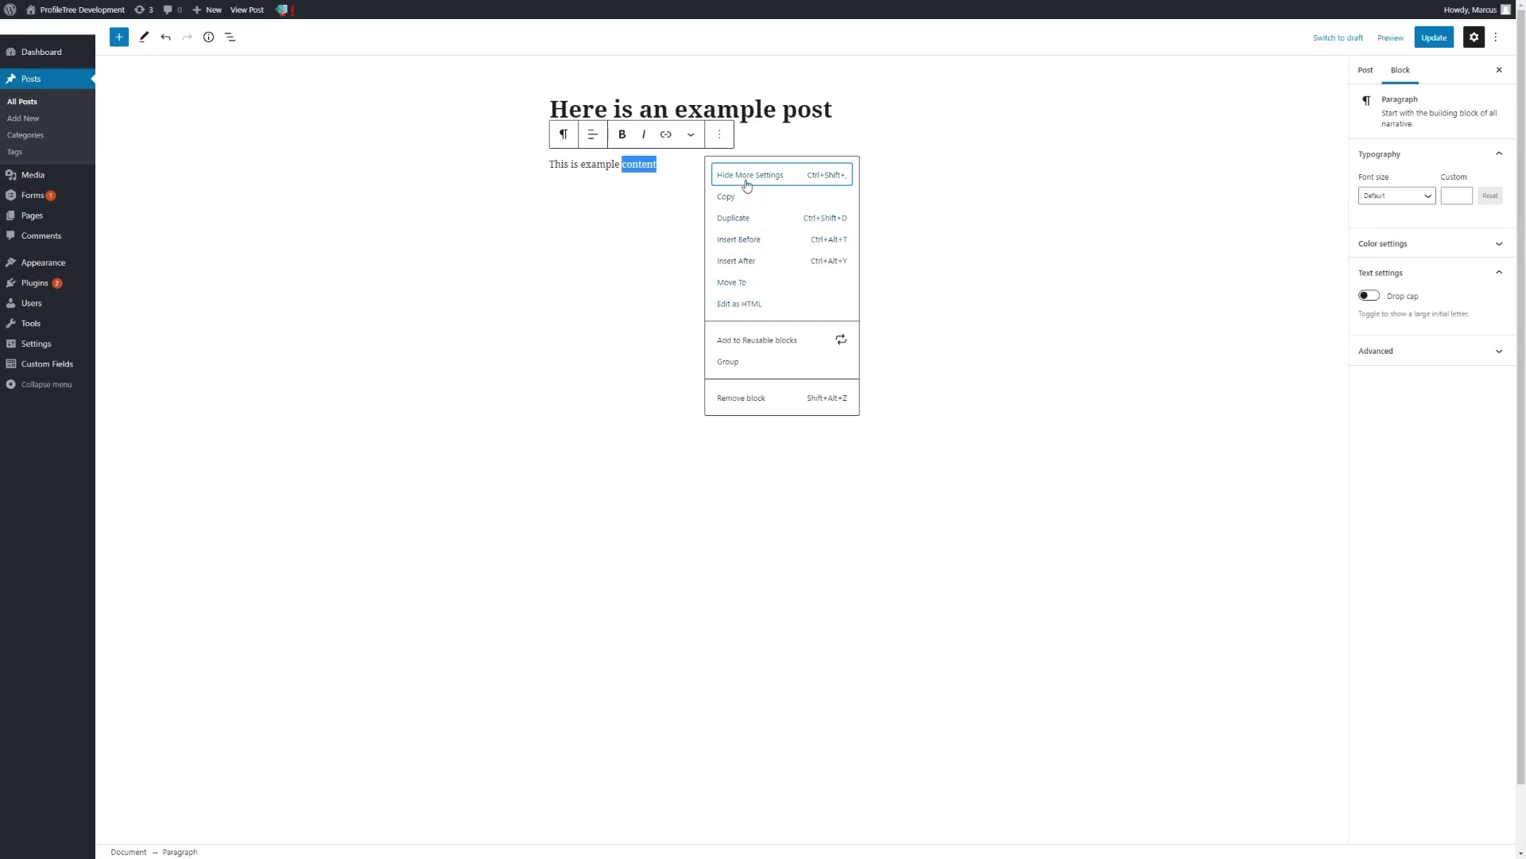
pyautogui.click(668, 192)
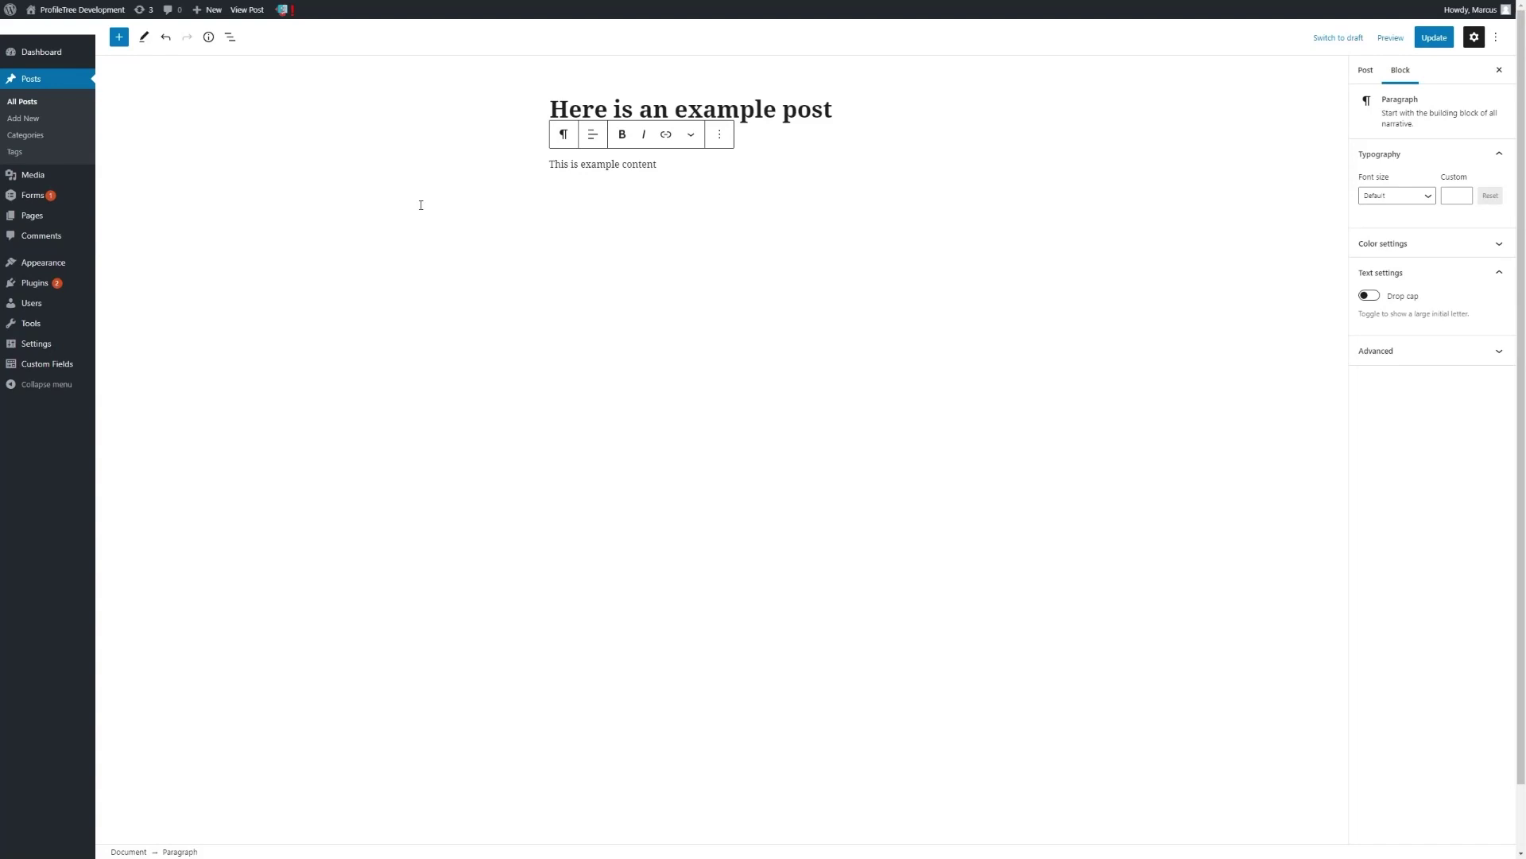
# Insert a Quote block from the Text section of the block library
pyautogui.click(119, 38)
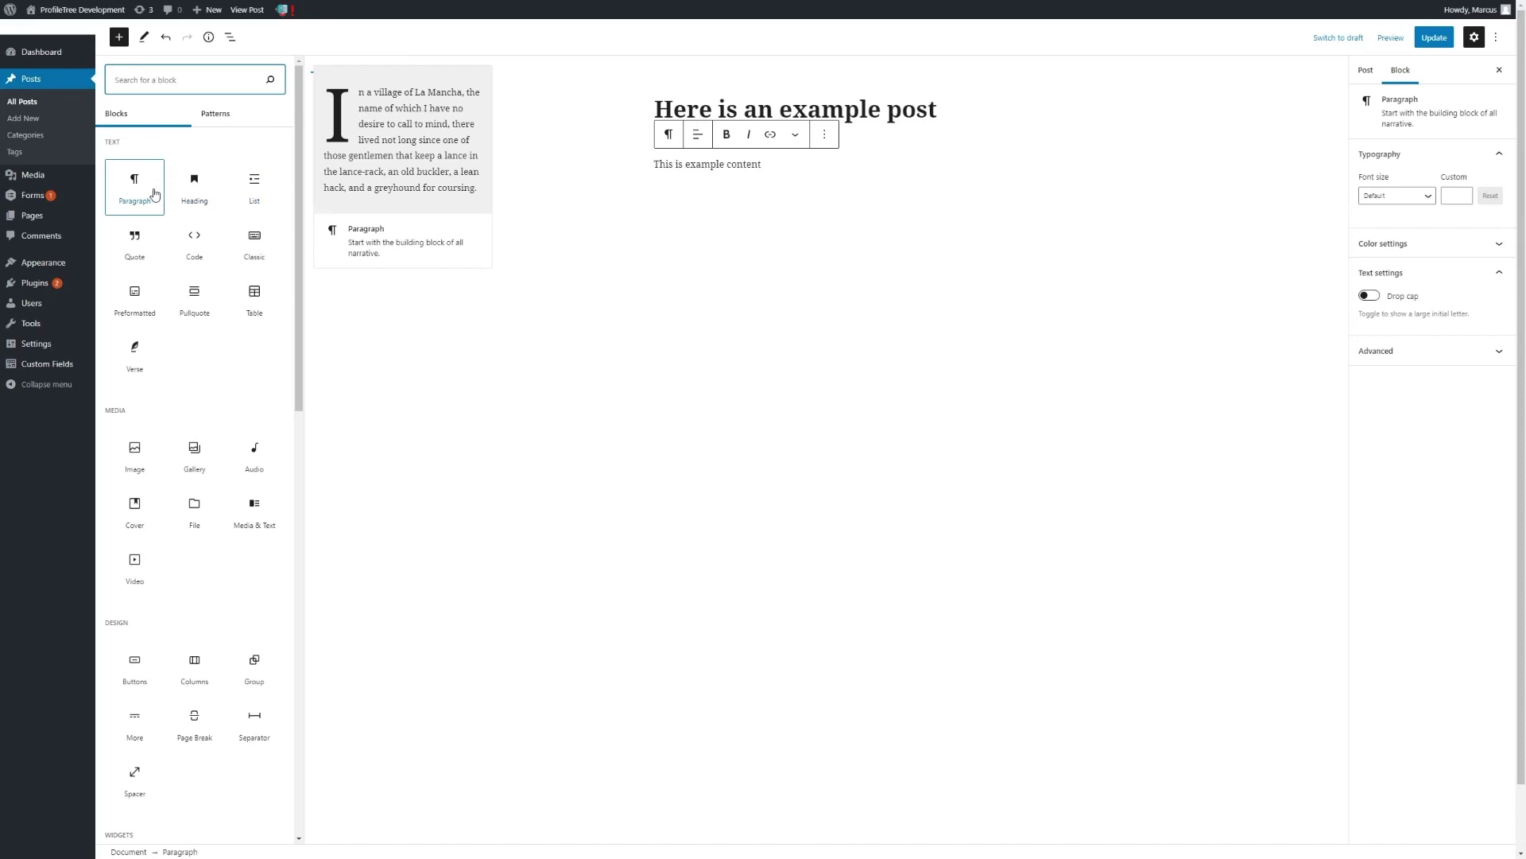
pyautogui.click(139, 248)
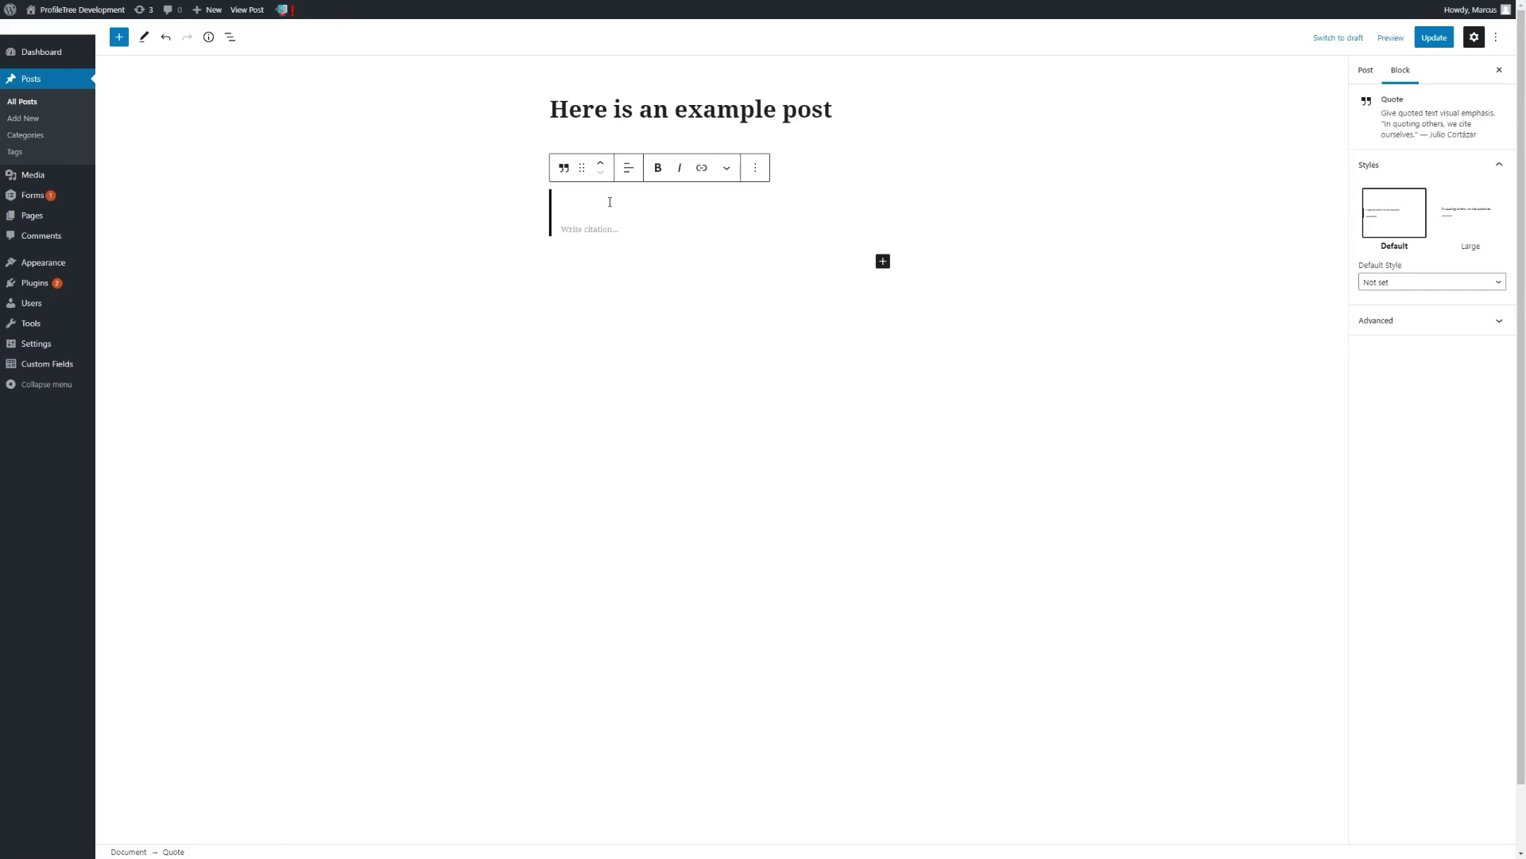
# Fill the quote with 'Quote' and its citation with 'Example'
pyautogui.write('Quote')
pyautogui.click(611, 229)
pyautogui.write('Example')
# Add an empty paragraph below the quote and reselect the quote block
pyautogui.click(613, 248)
pyautogui.click(592, 223)
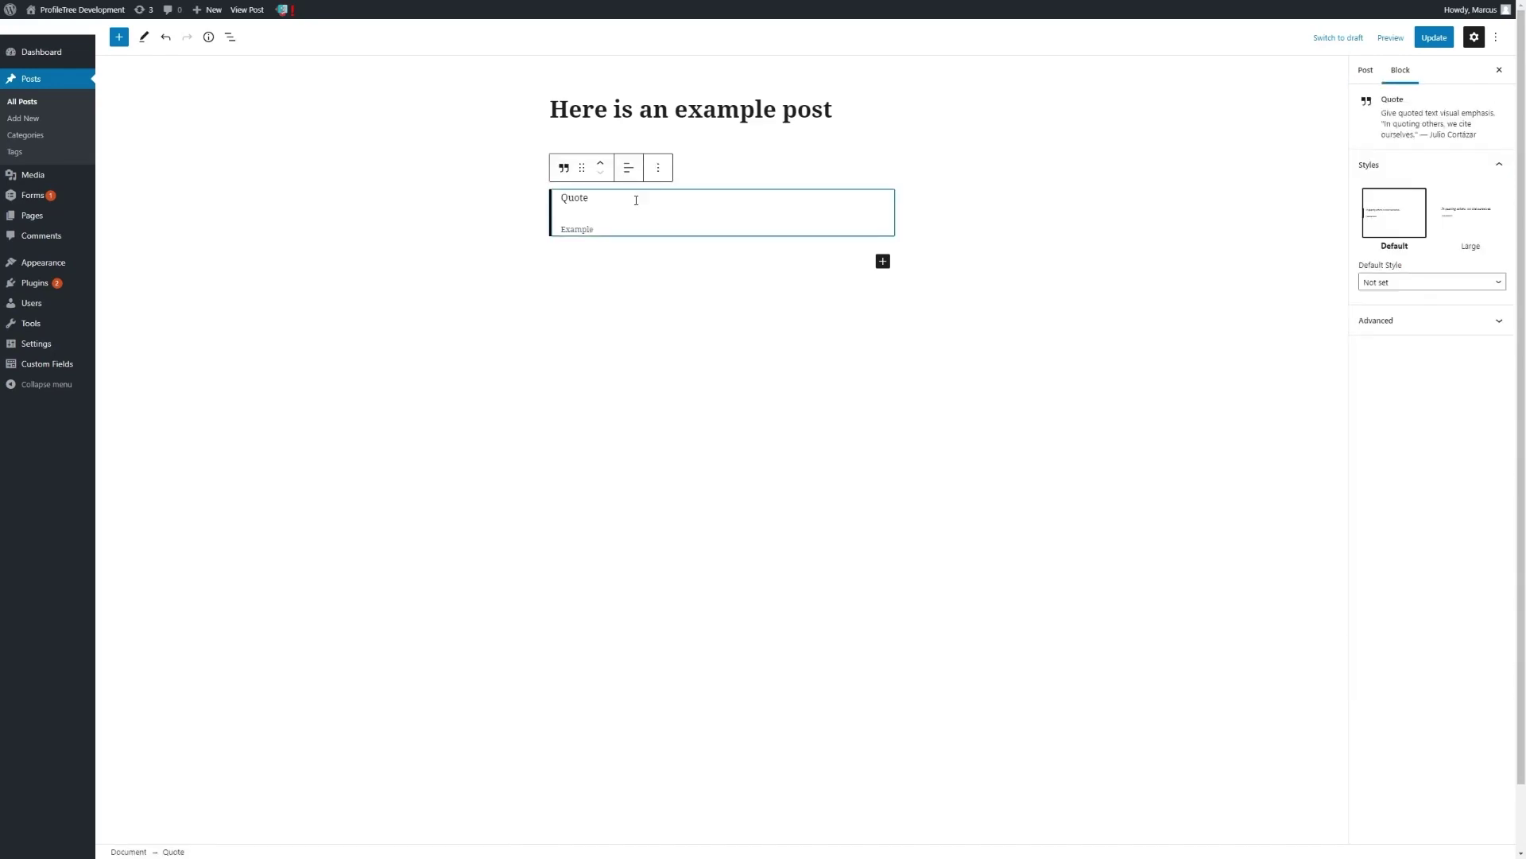
pyautogui.click(671, 261)
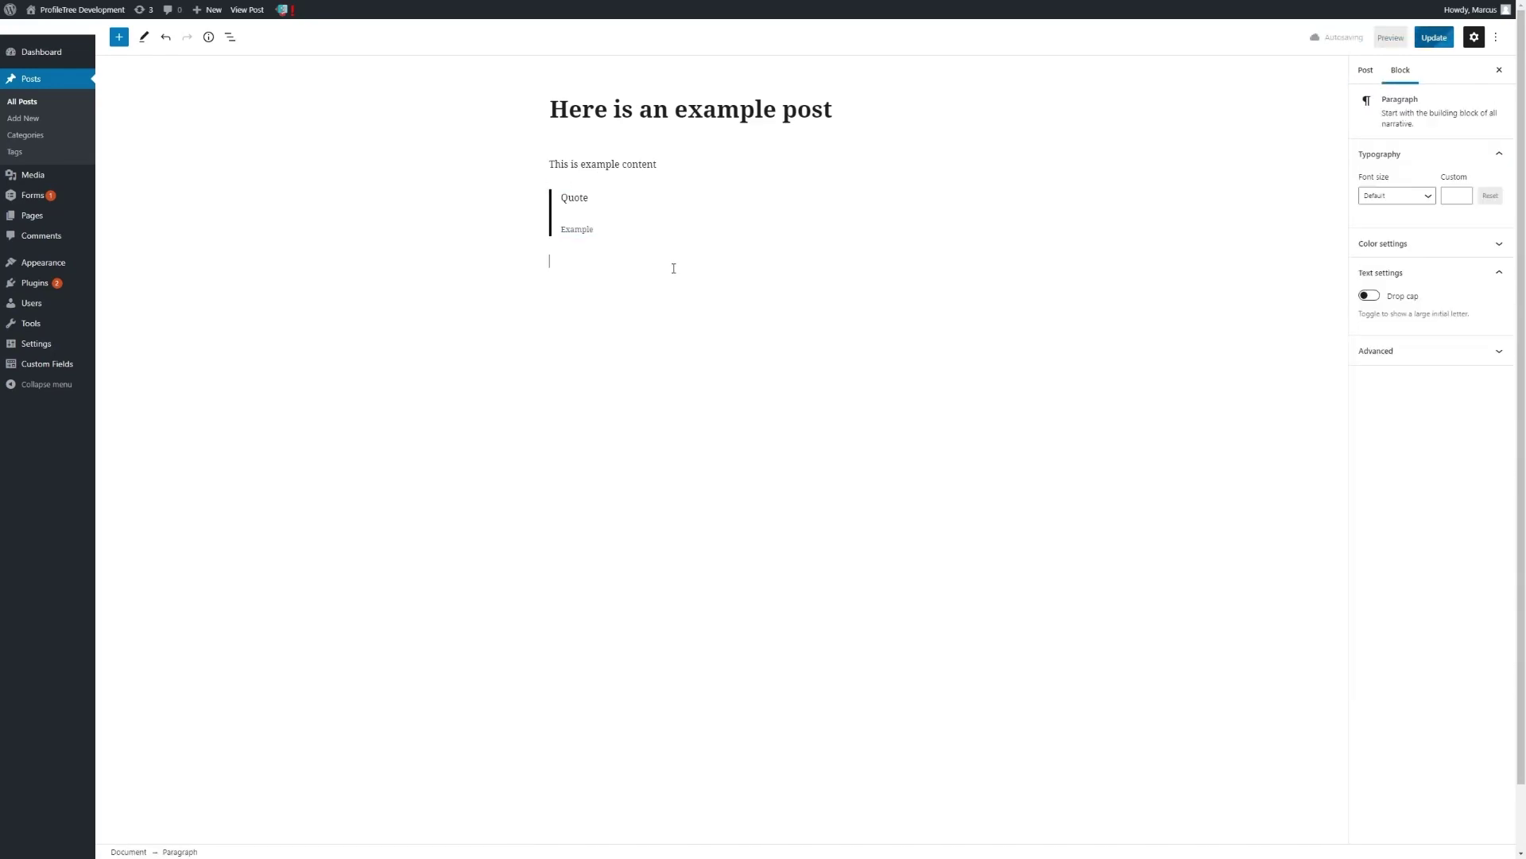
pyautogui.click(625, 212)
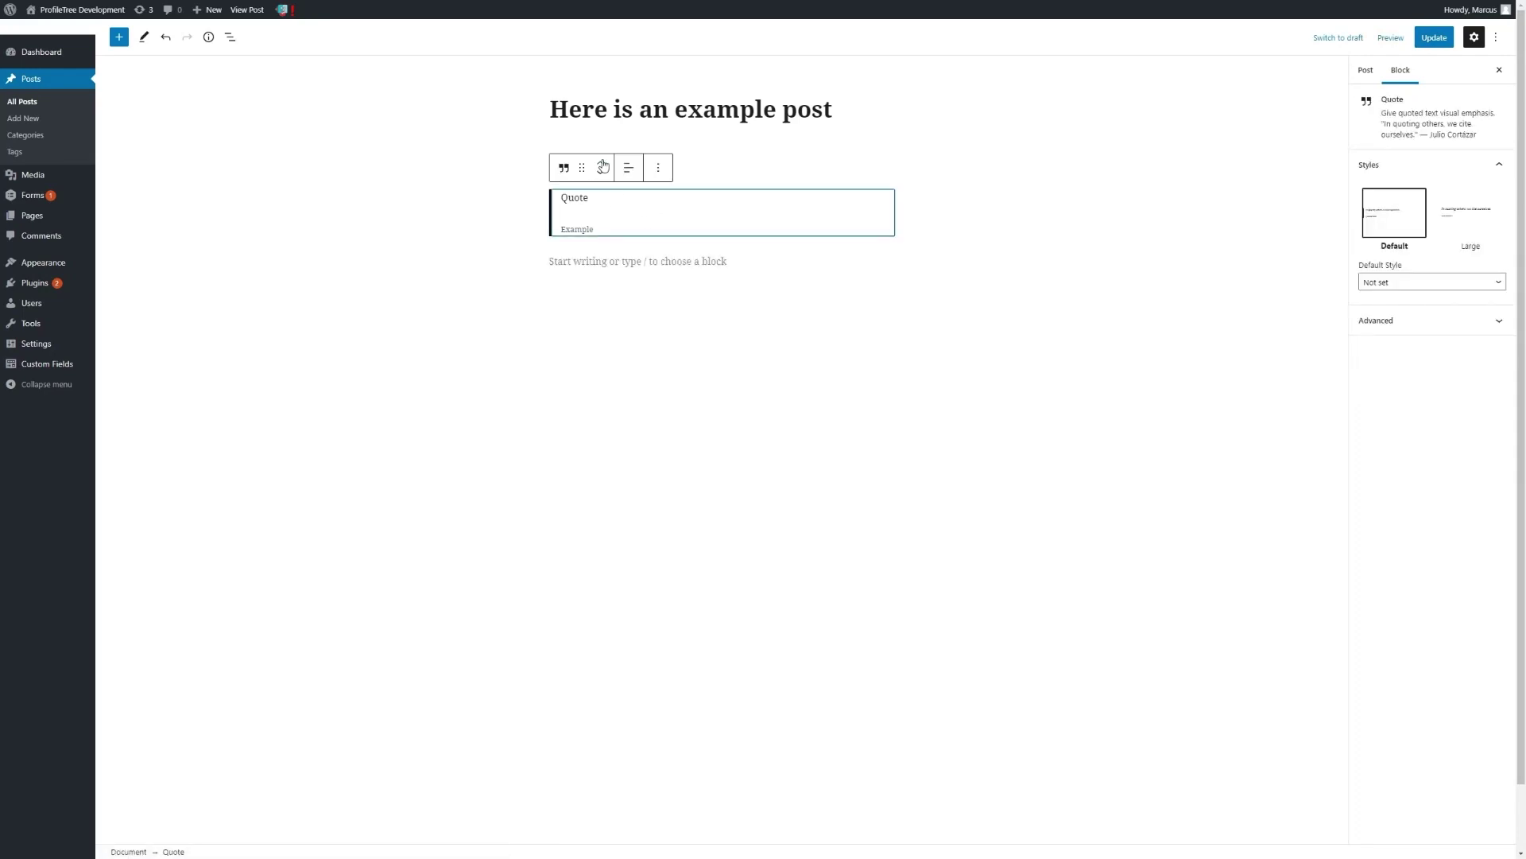
# Move the quote above the paragraph and back below it, then open the inserter for the empty paragraph
pyautogui.click(604, 167)
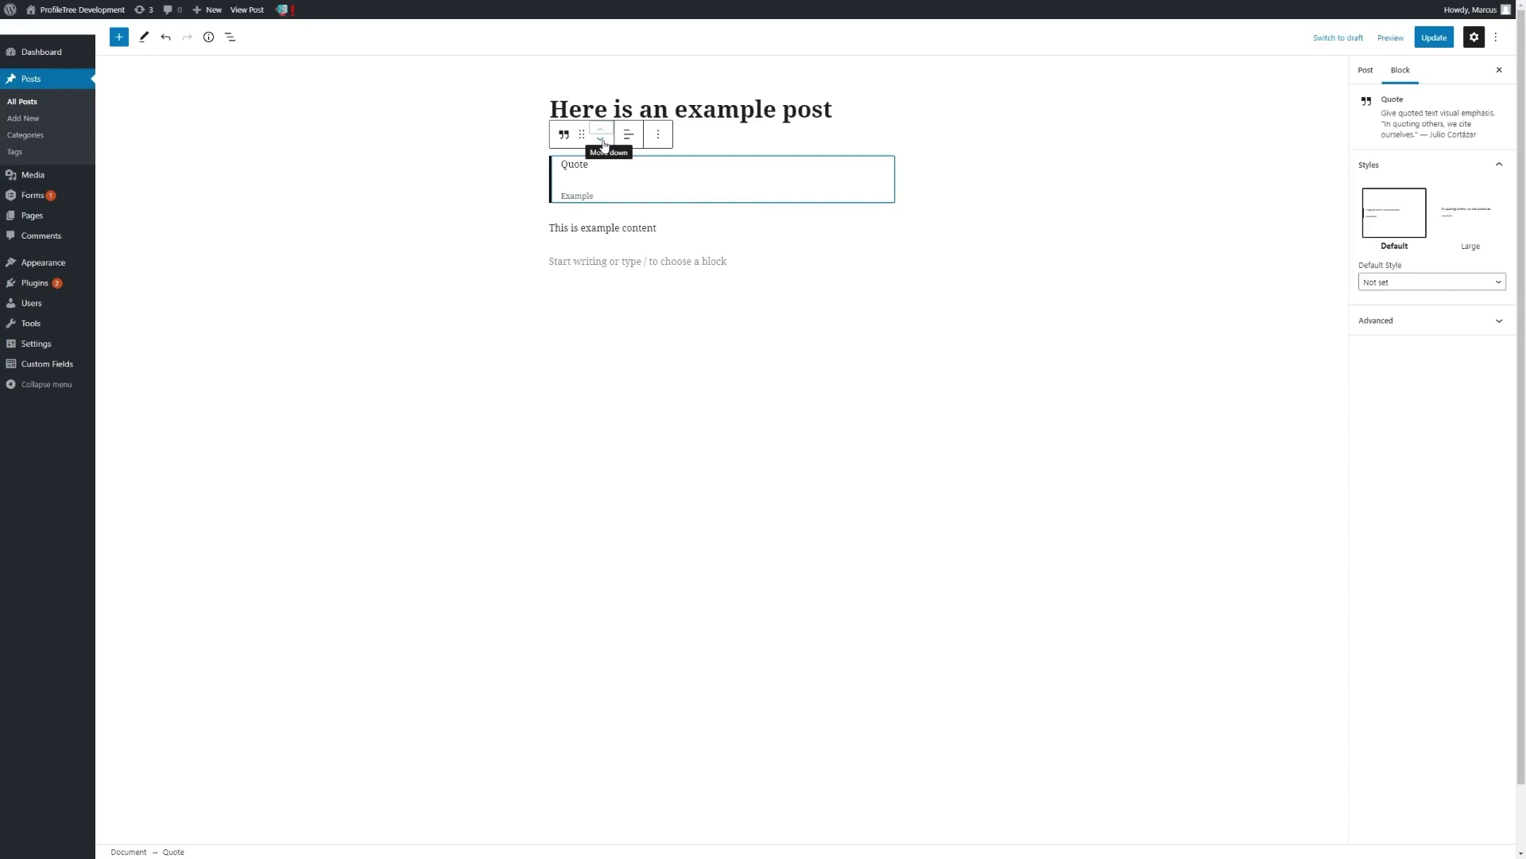
pyautogui.click(602, 141)
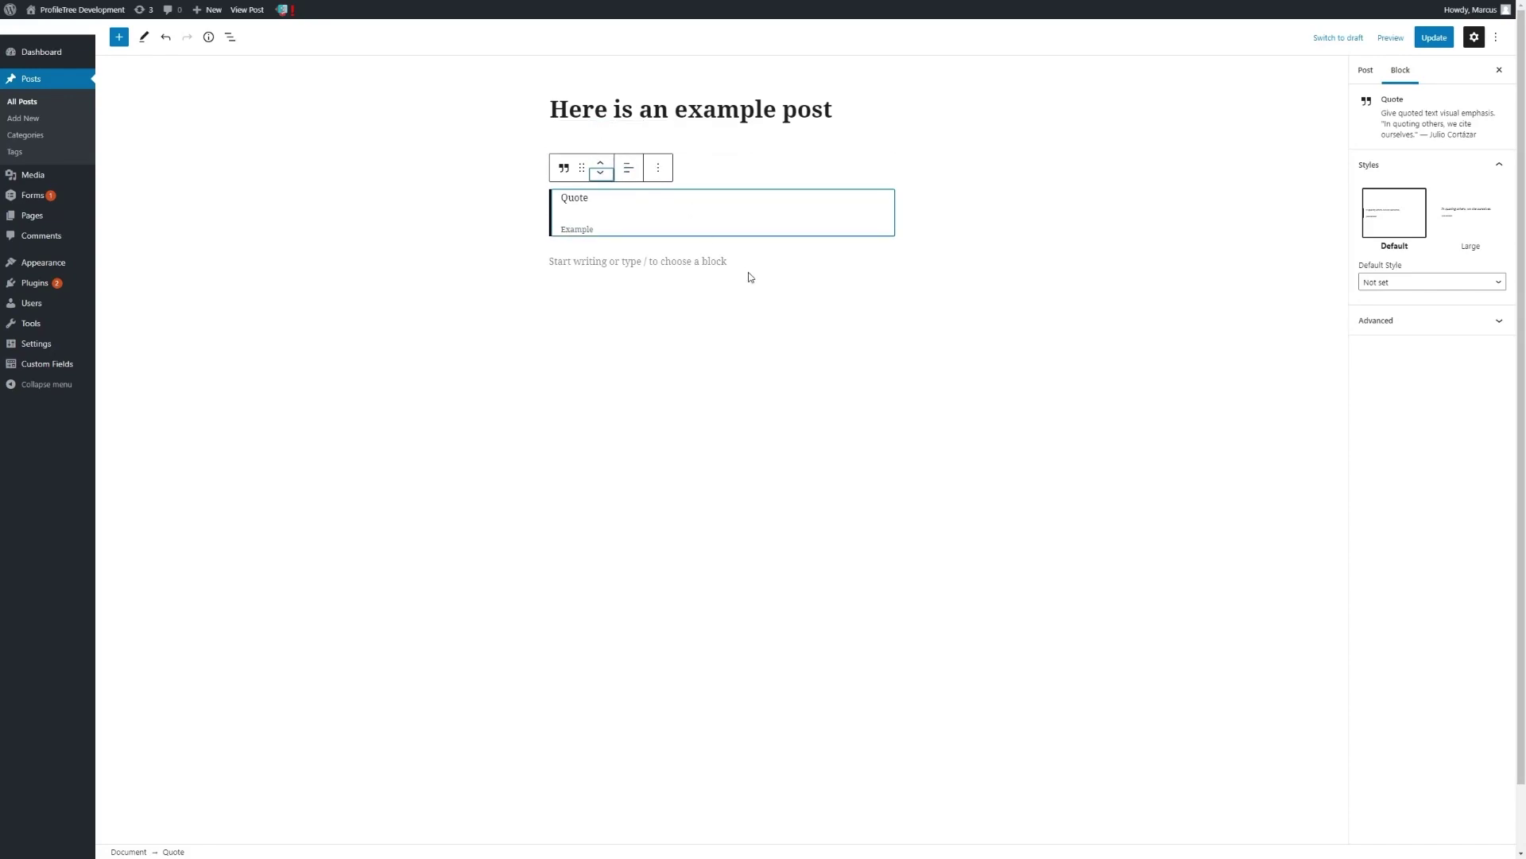
pyautogui.click(650, 260)
pyautogui.click(119, 38)
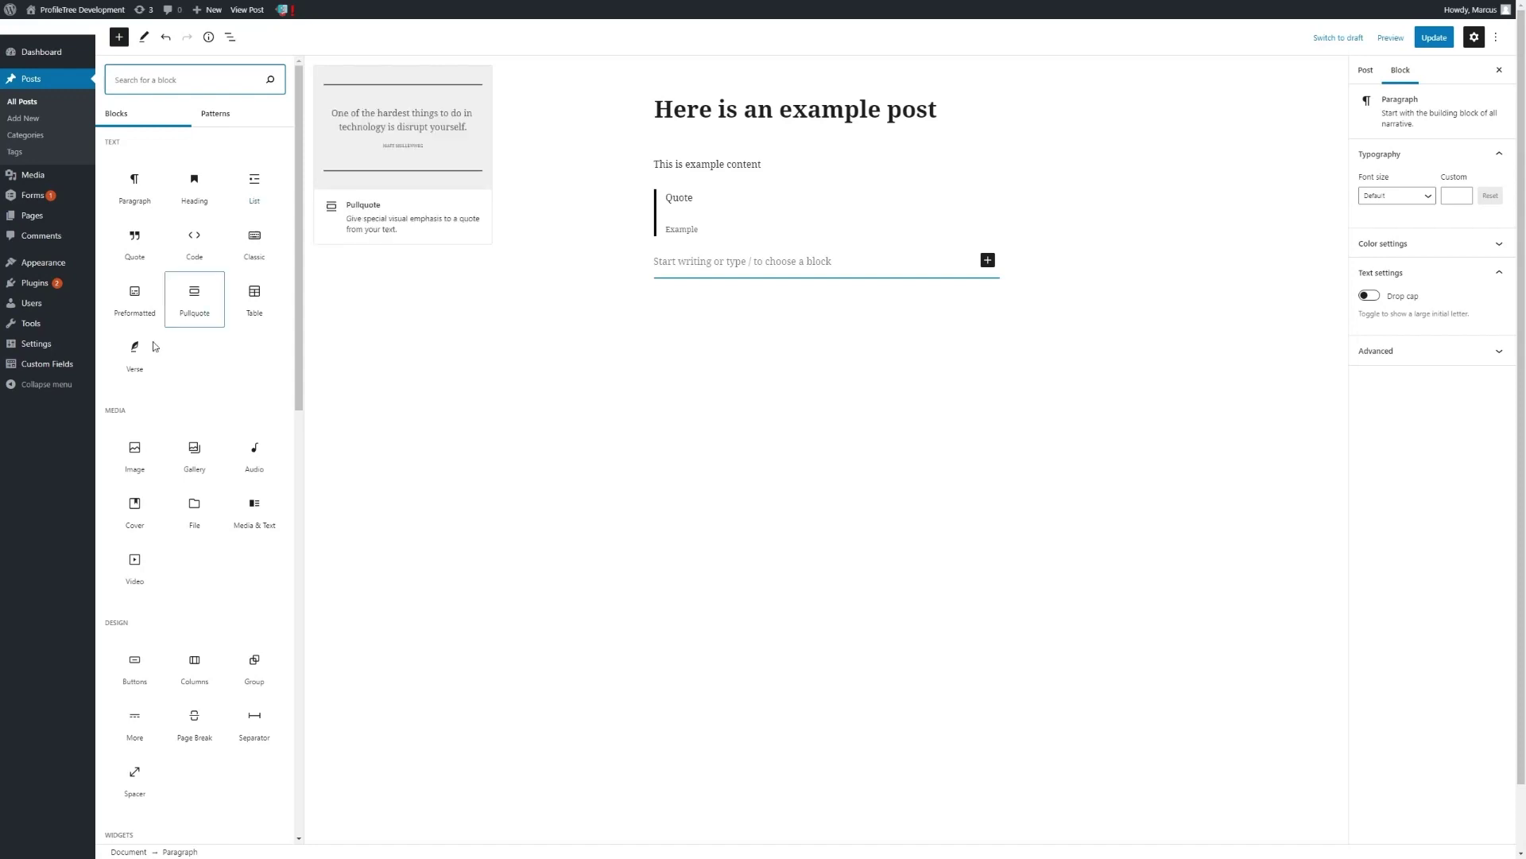
pyautogui.scroll(-3, 202, 341)
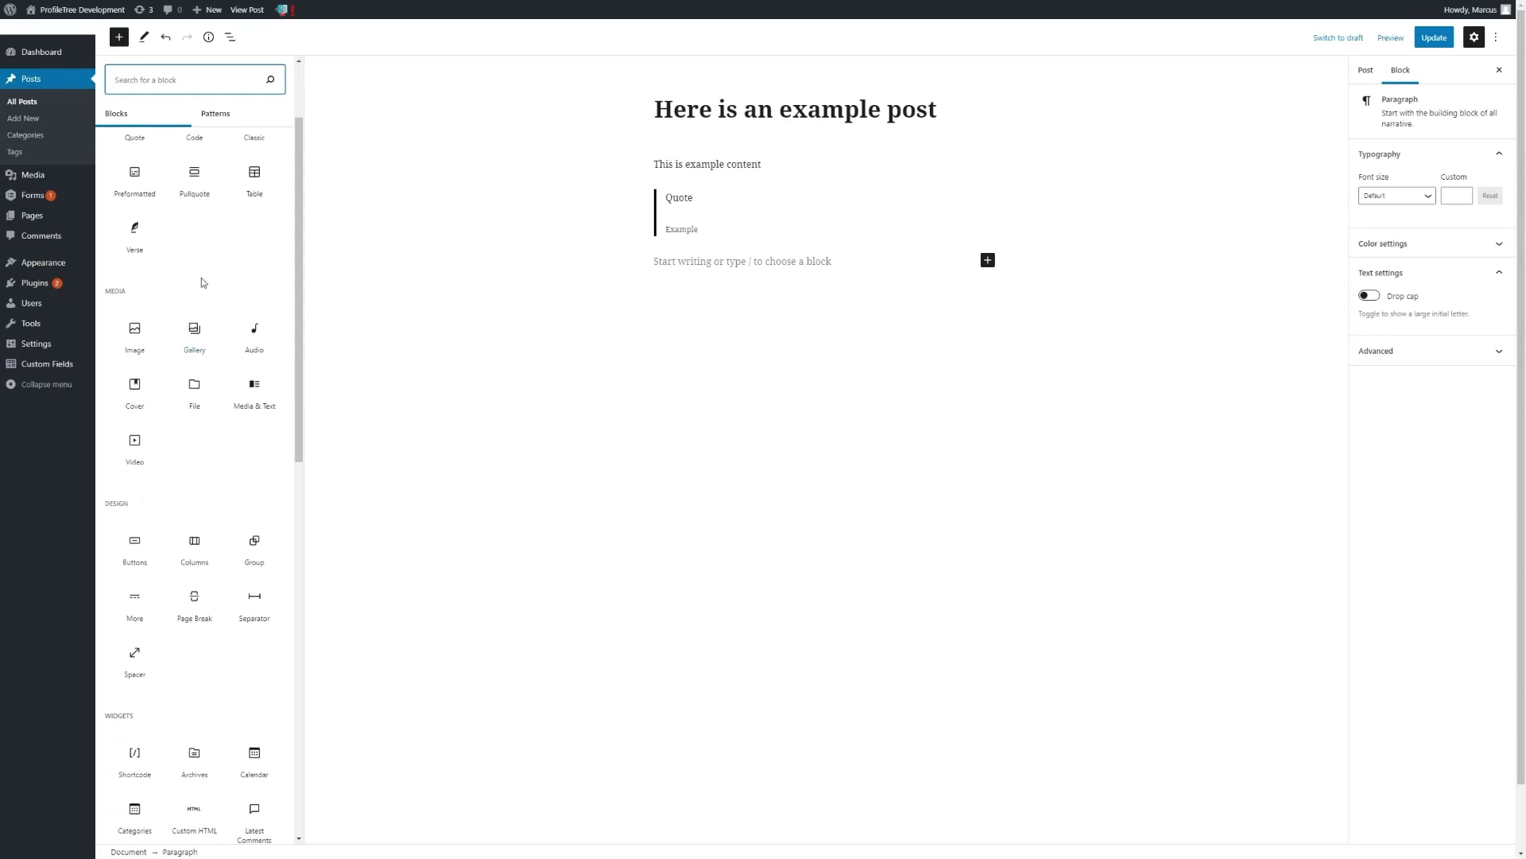
pyautogui.scroll(-2, 202, 279)
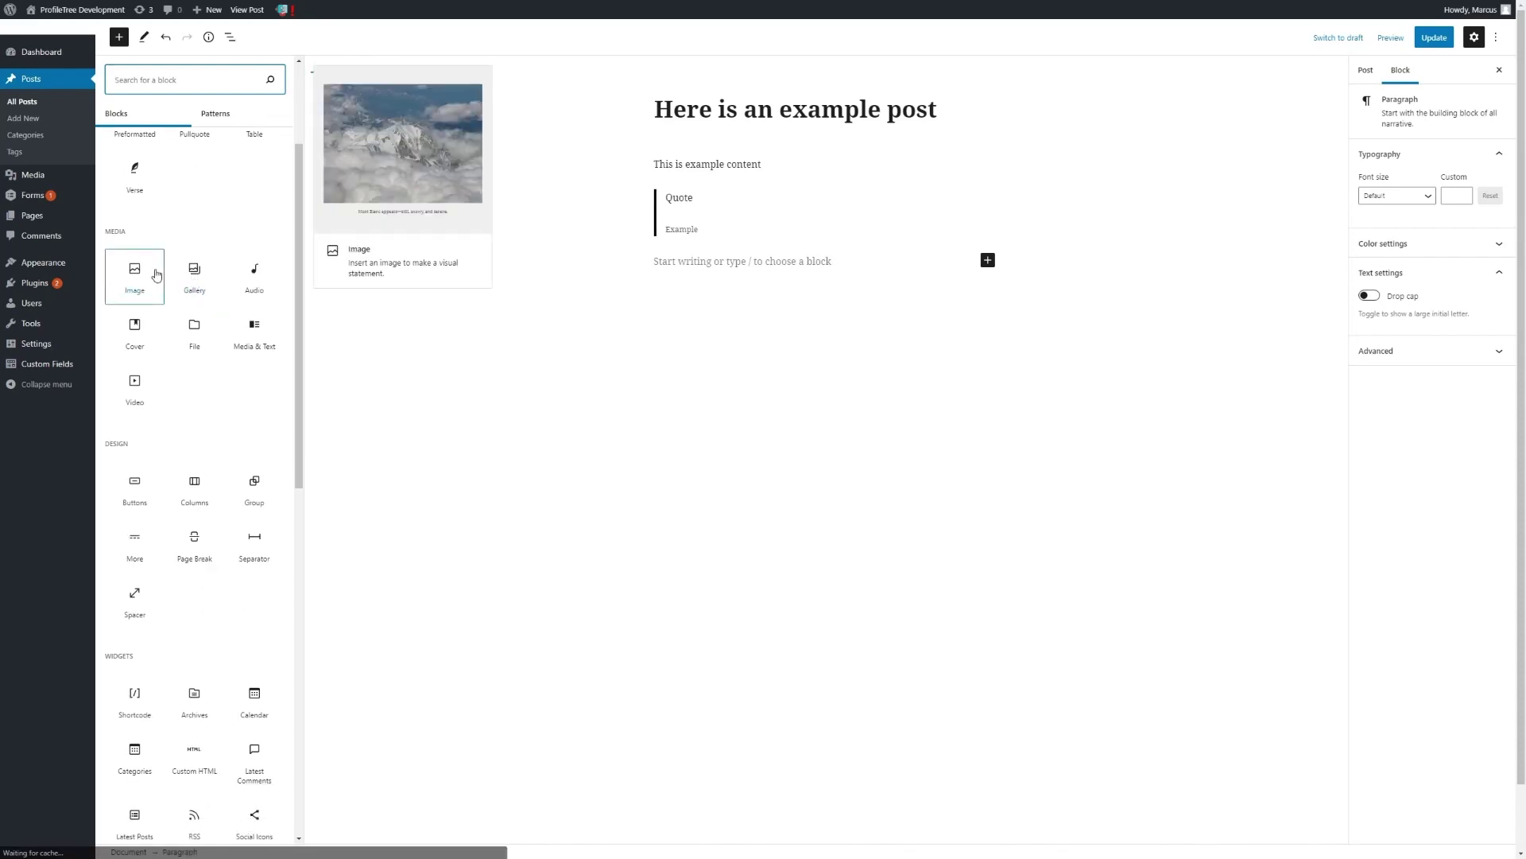
pyautogui.scroll(-4, 206, 277)
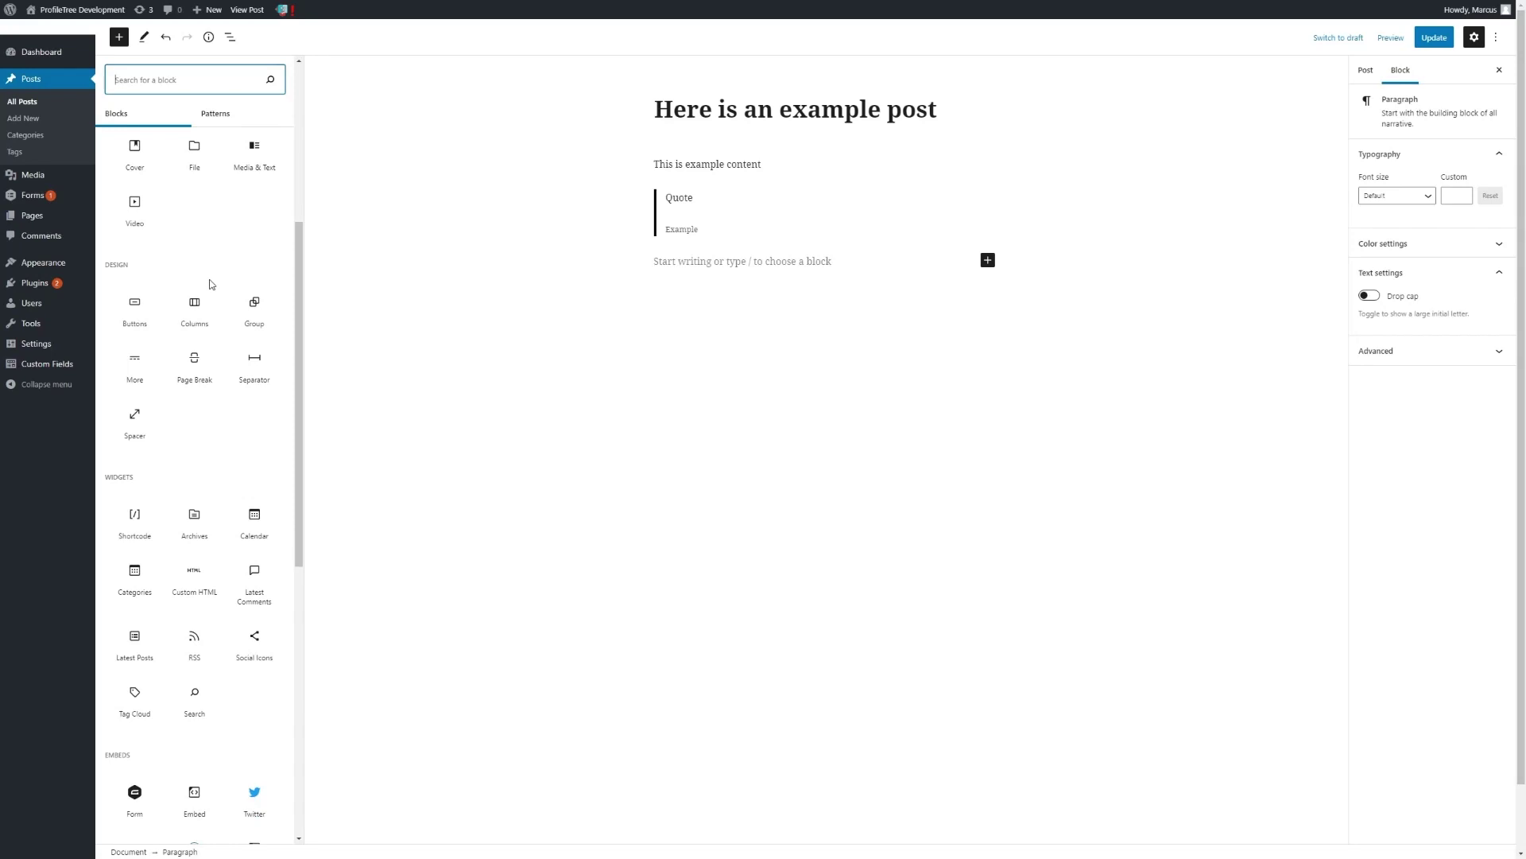
pyautogui.scroll(-1, 209, 278)
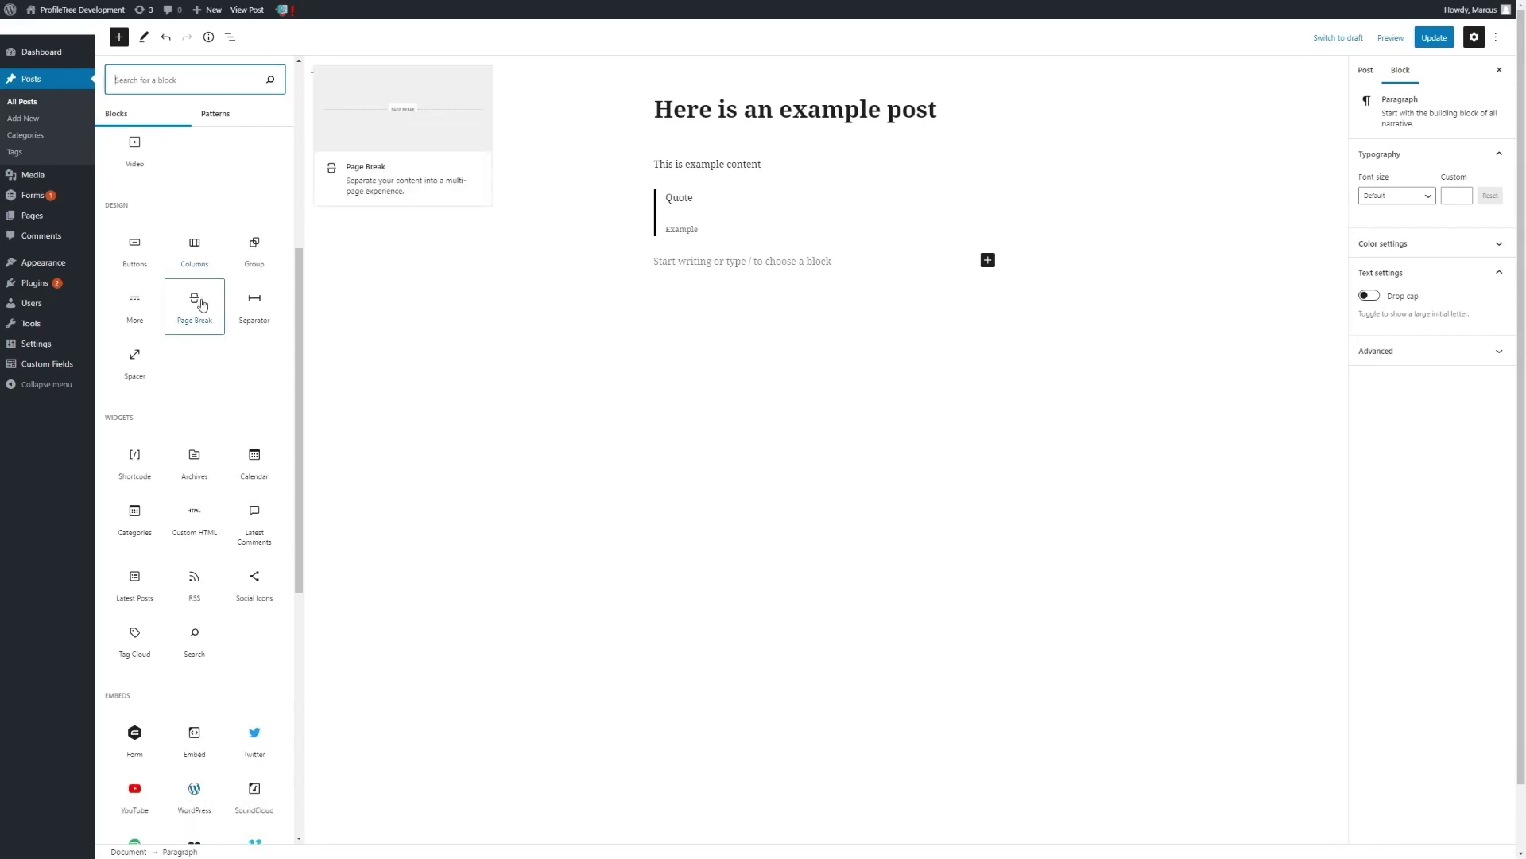
pyautogui.scroll(-1, 214, 333)
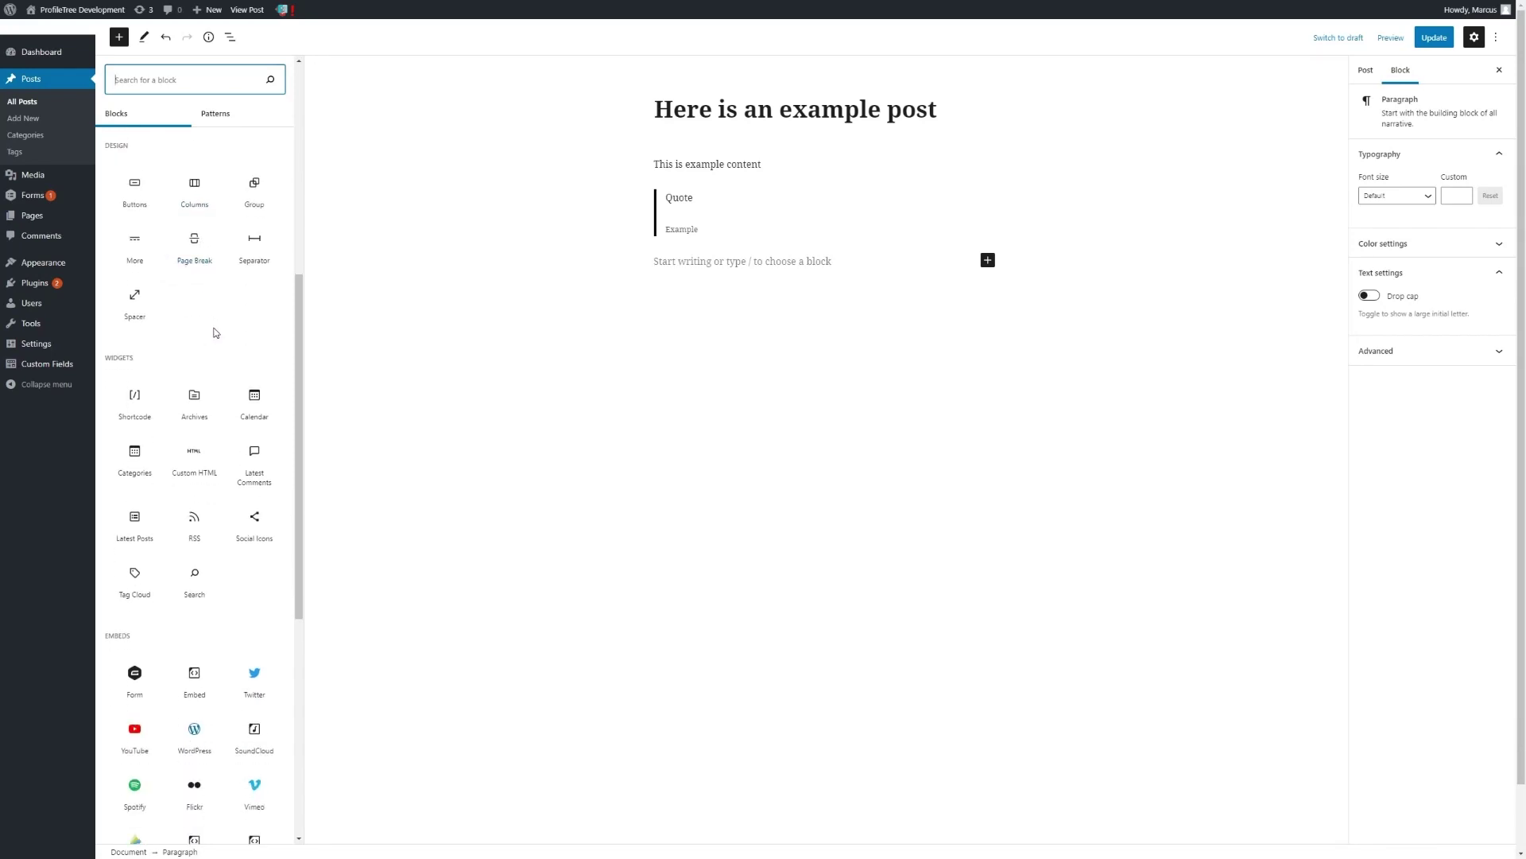
pyautogui.scroll(-3, 231, 322)
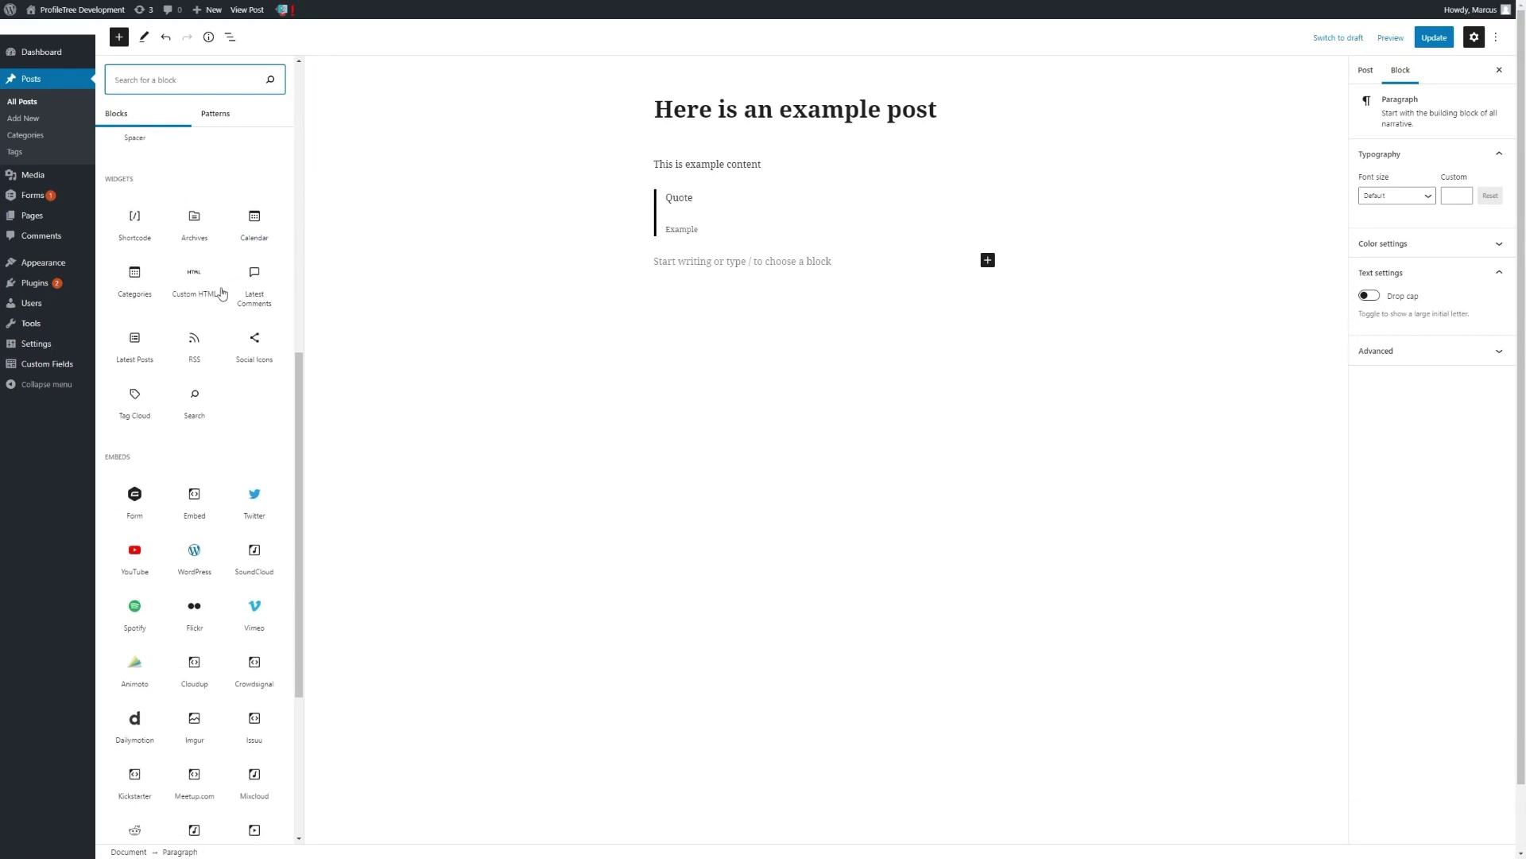
pyautogui.scroll(-2, 225, 338)
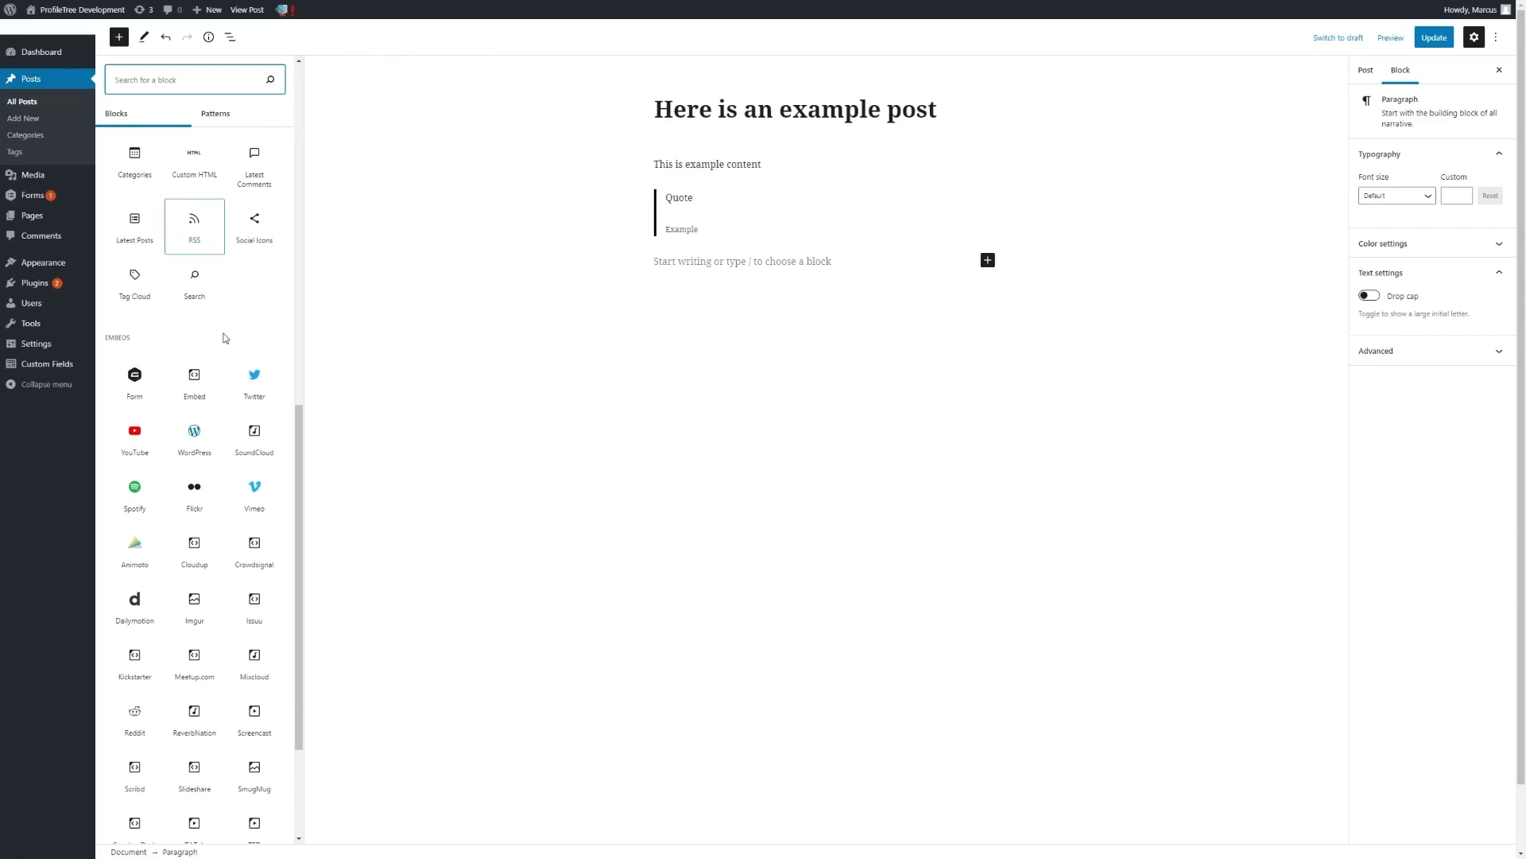
pyautogui.scroll(-3, 235, 322)
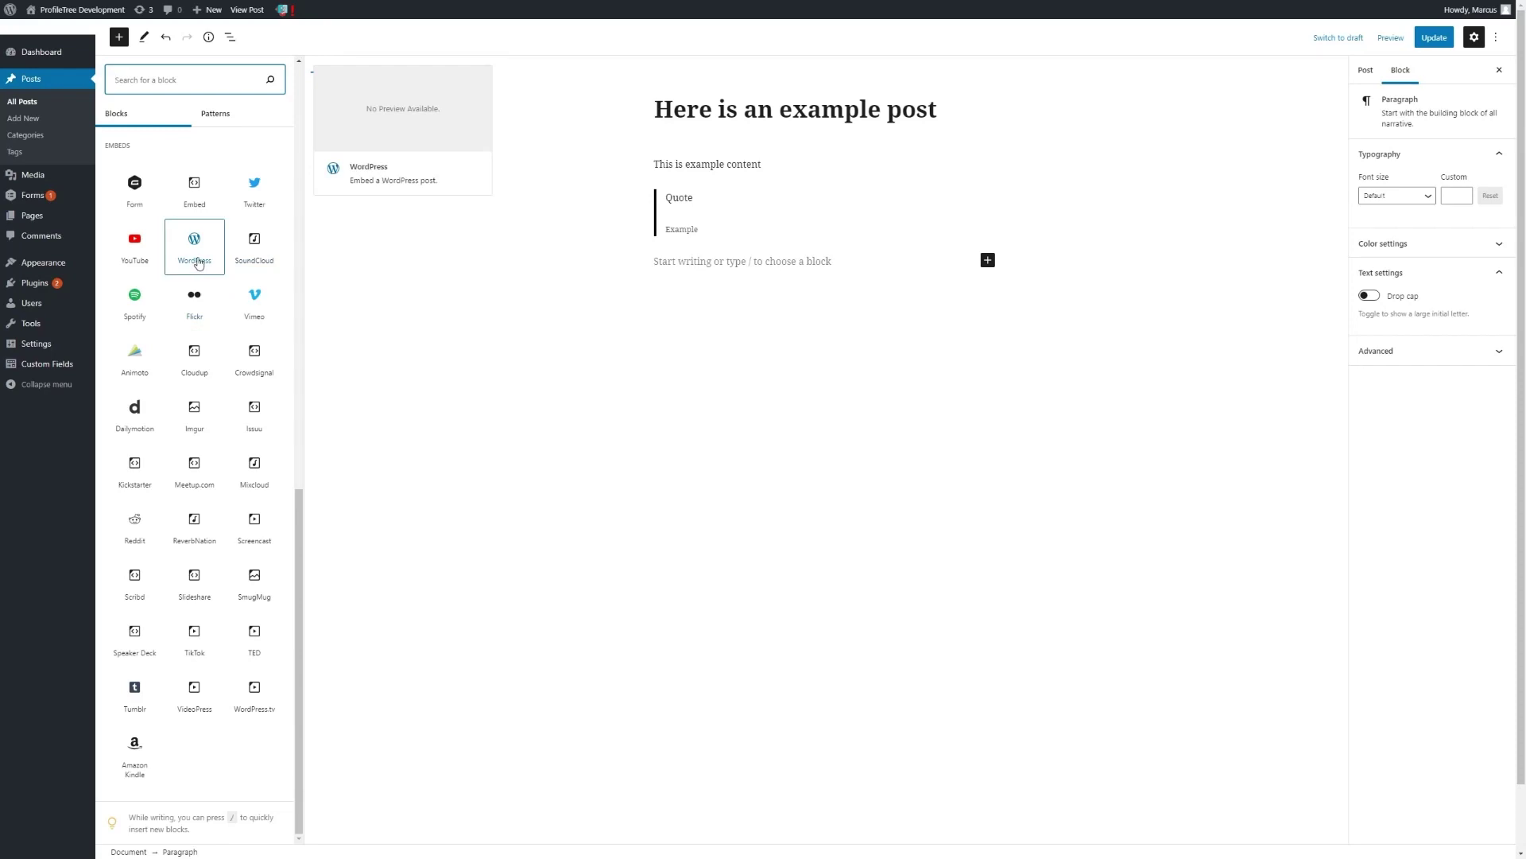
pyautogui.scroll(3, 198, 264)
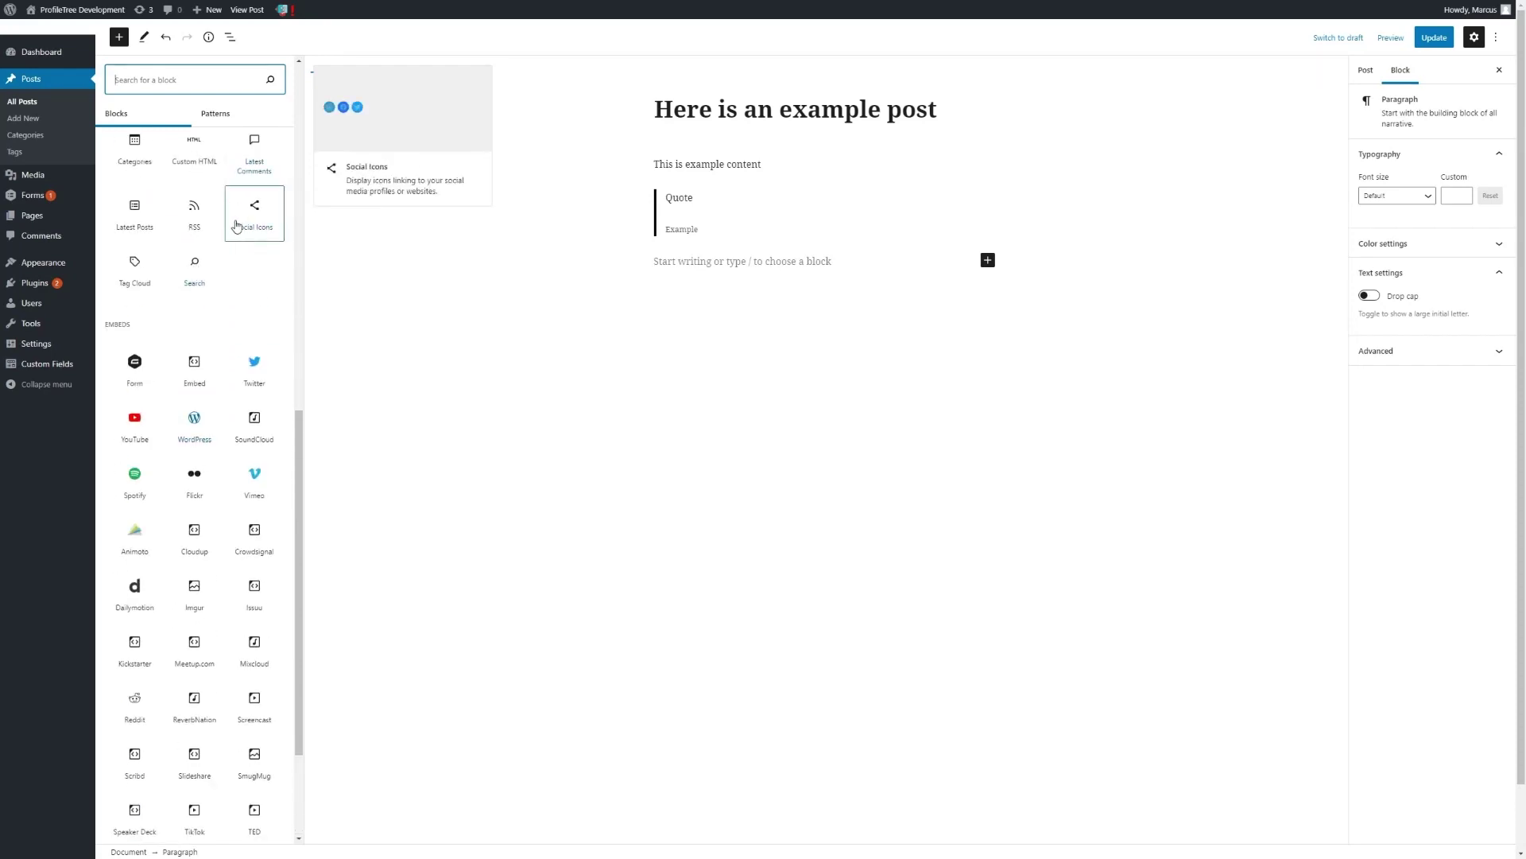
pyautogui.scroll(10, 231, 263)
pyautogui.scroll(1, 229, 305)
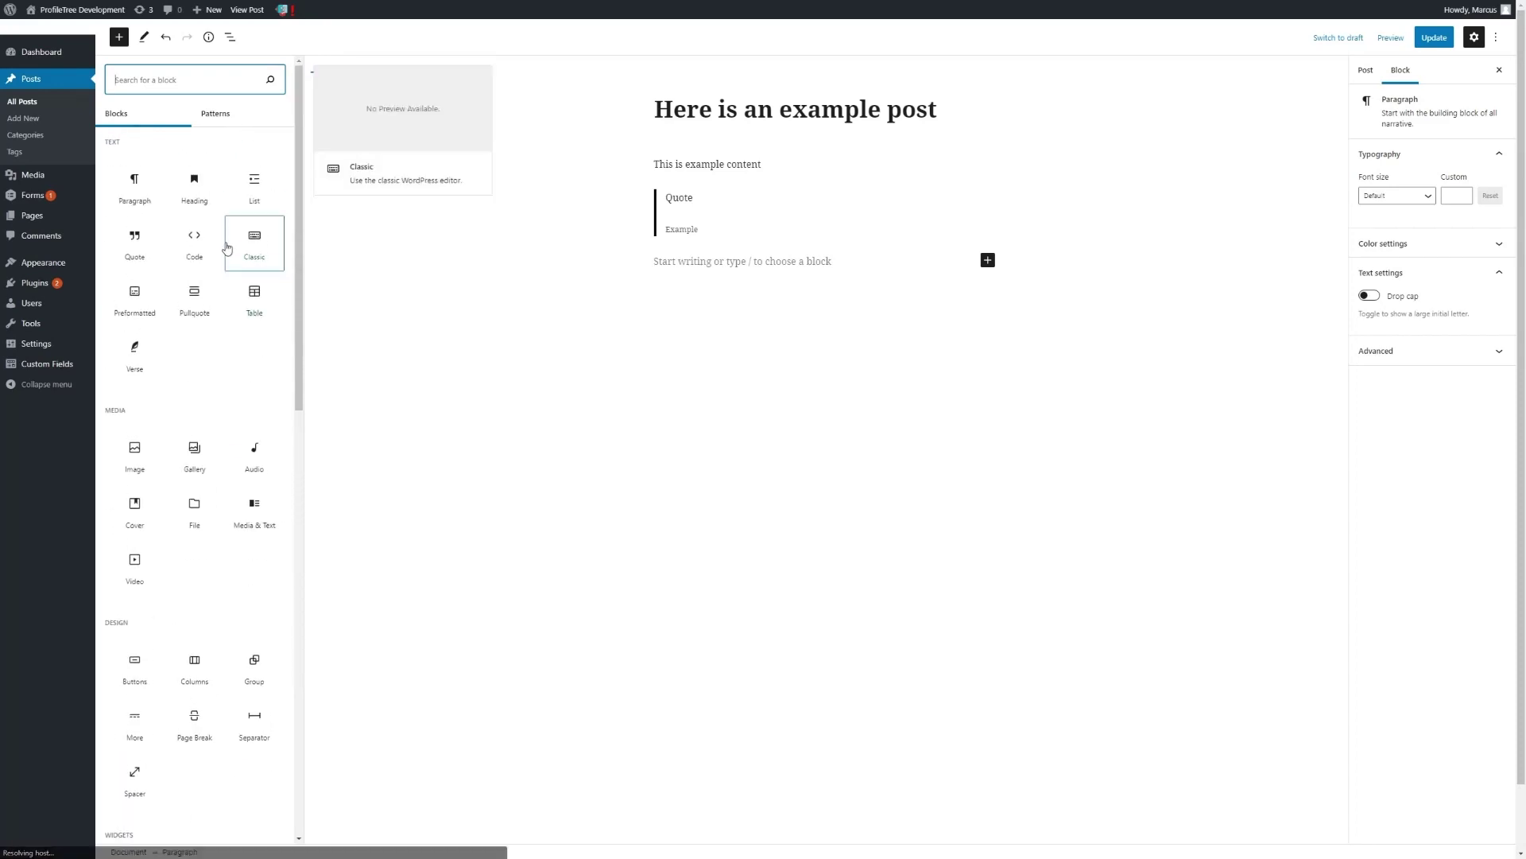
pyautogui.click(230, 125)
pyautogui.click(157, 124)
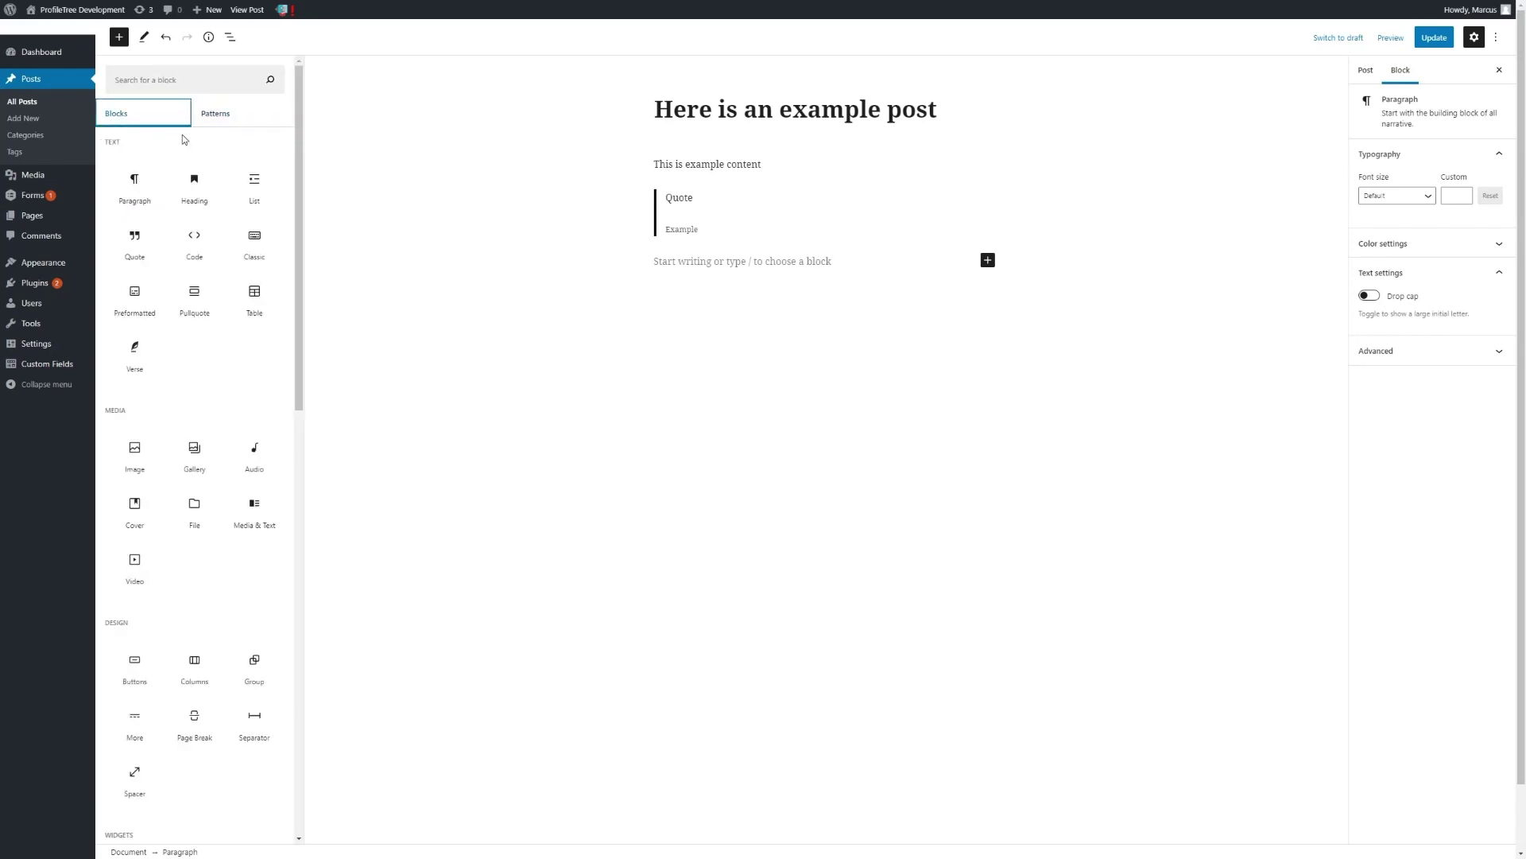
pyautogui.moveTo(278, 440)
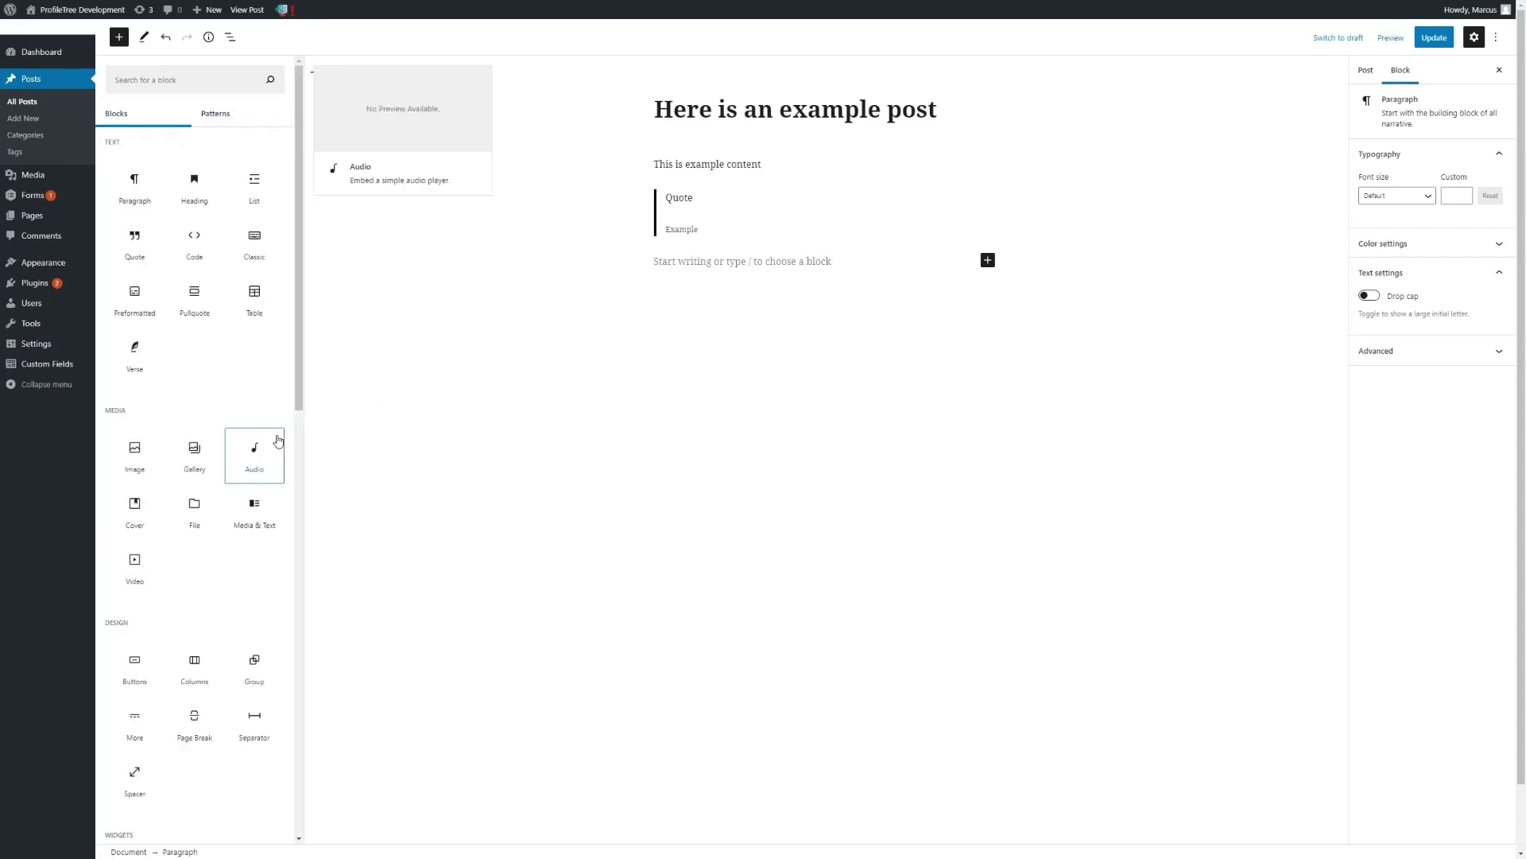
# Add an Image block holding the uploaded web-dev2 desk picture and select the block
pyautogui.click(134, 452)
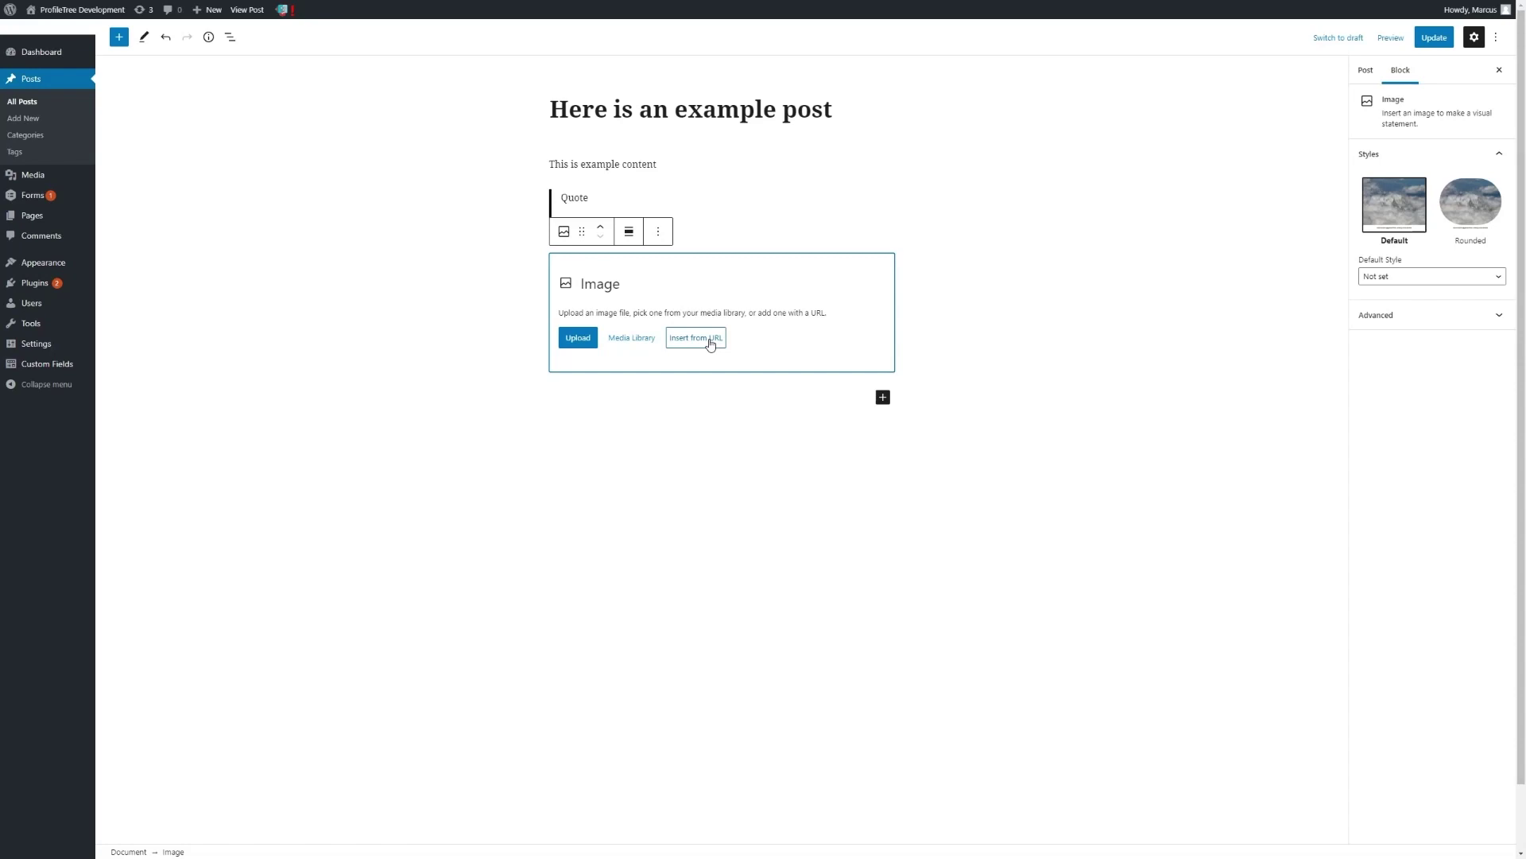
pyautogui.click(578, 338)
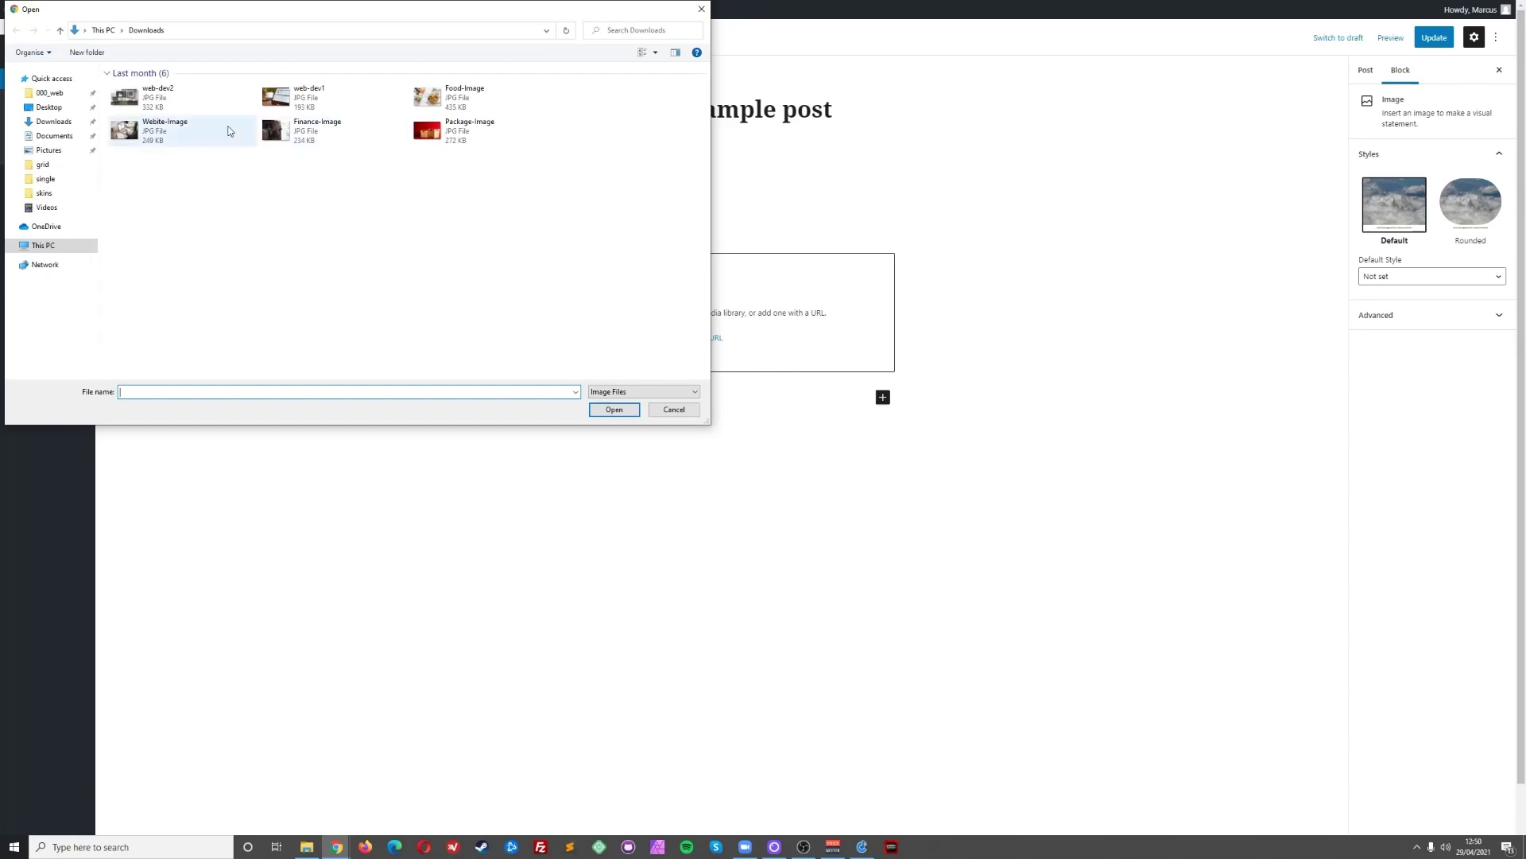
pyautogui.click(191, 100)
pyautogui.click(613, 409)
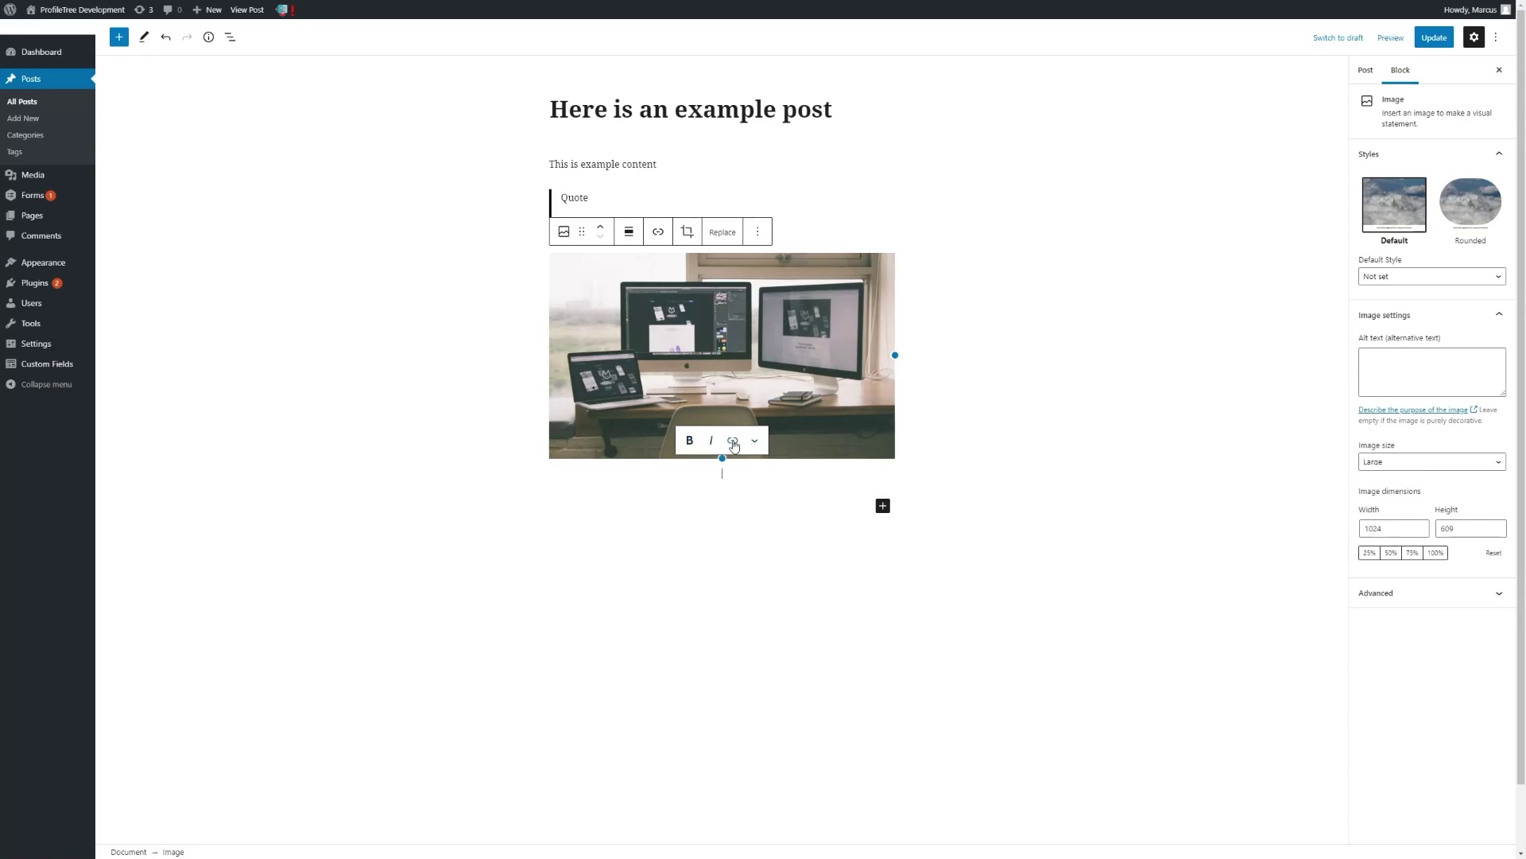
pyautogui.click(775, 337)
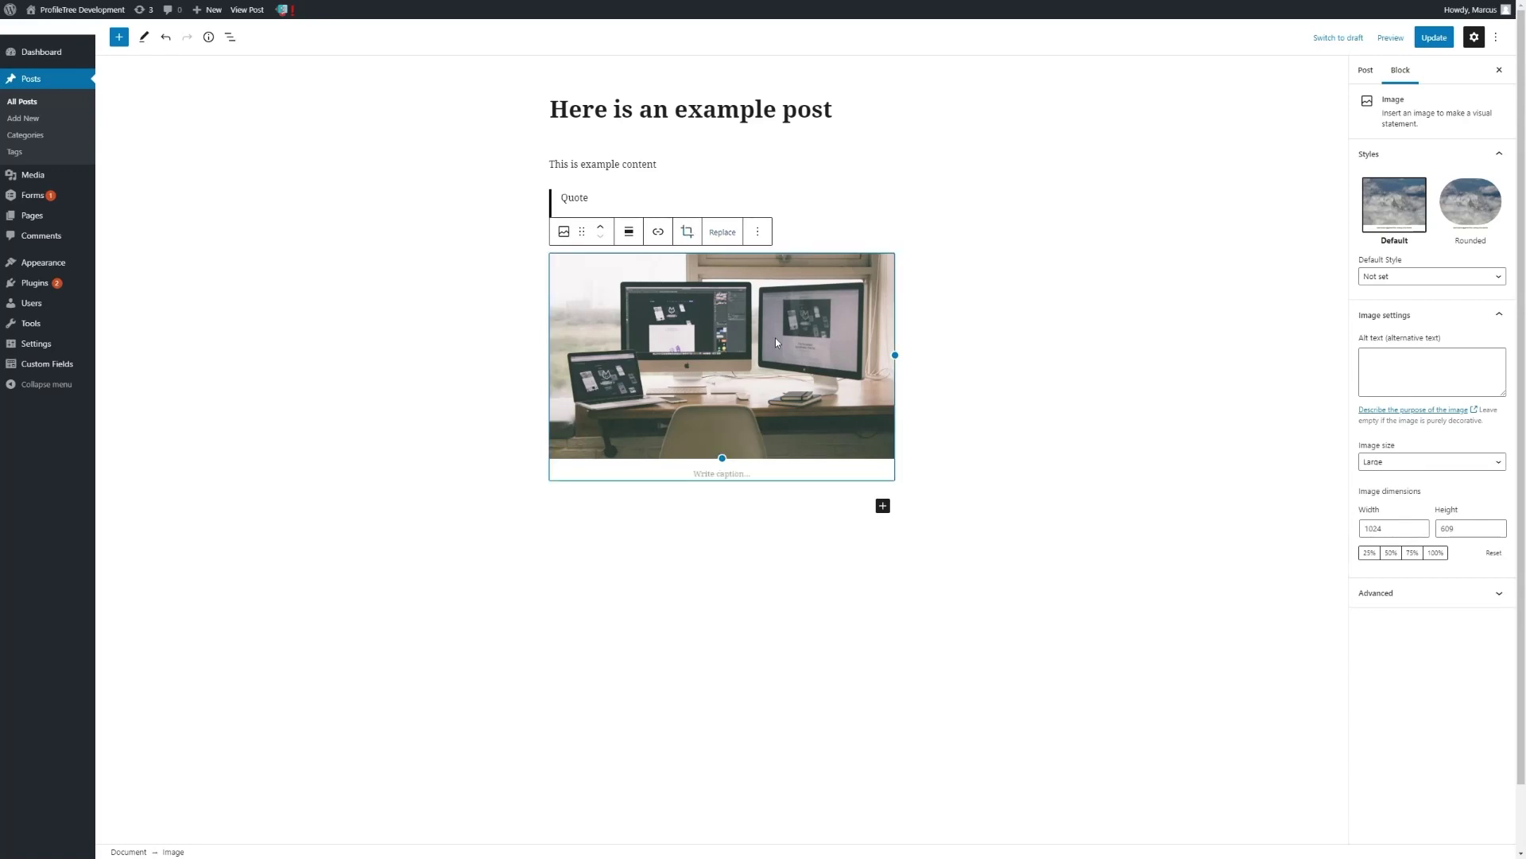
pyautogui.click(713, 473)
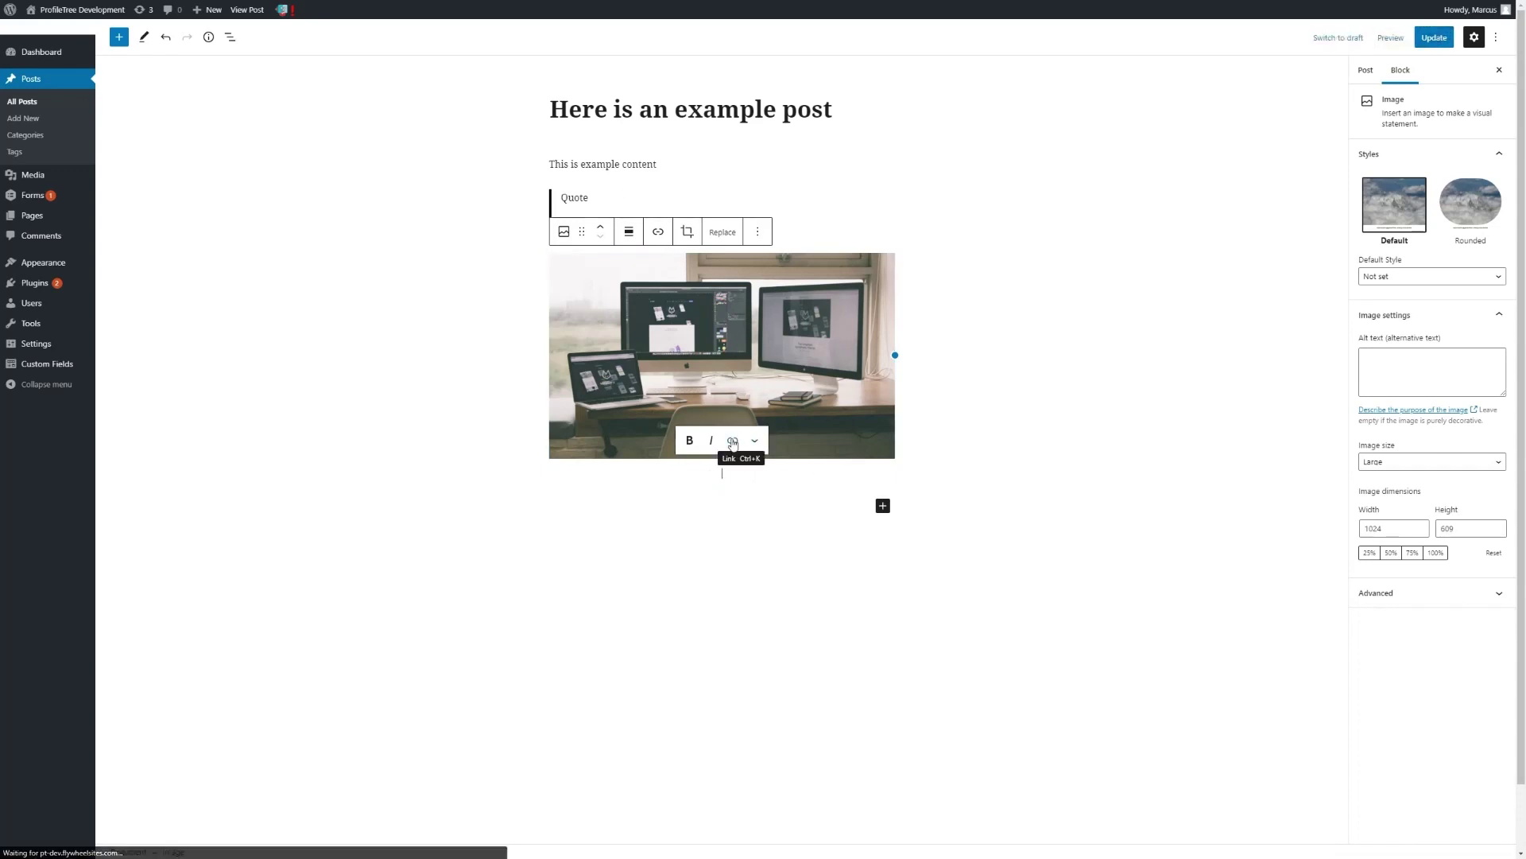
pyautogui.click(757, 442)
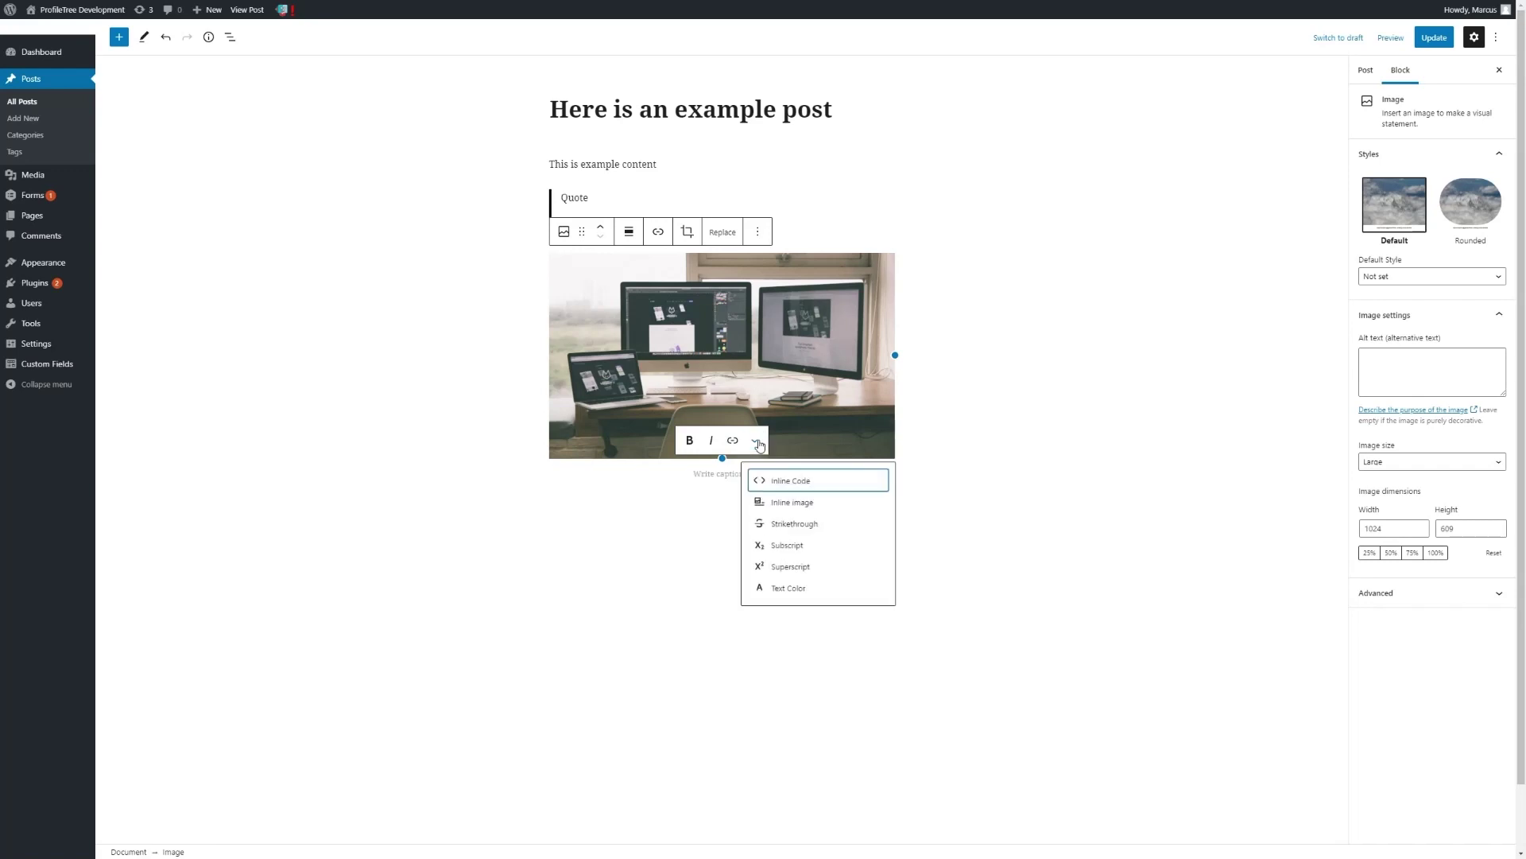
pyautogui.click(759, 444)
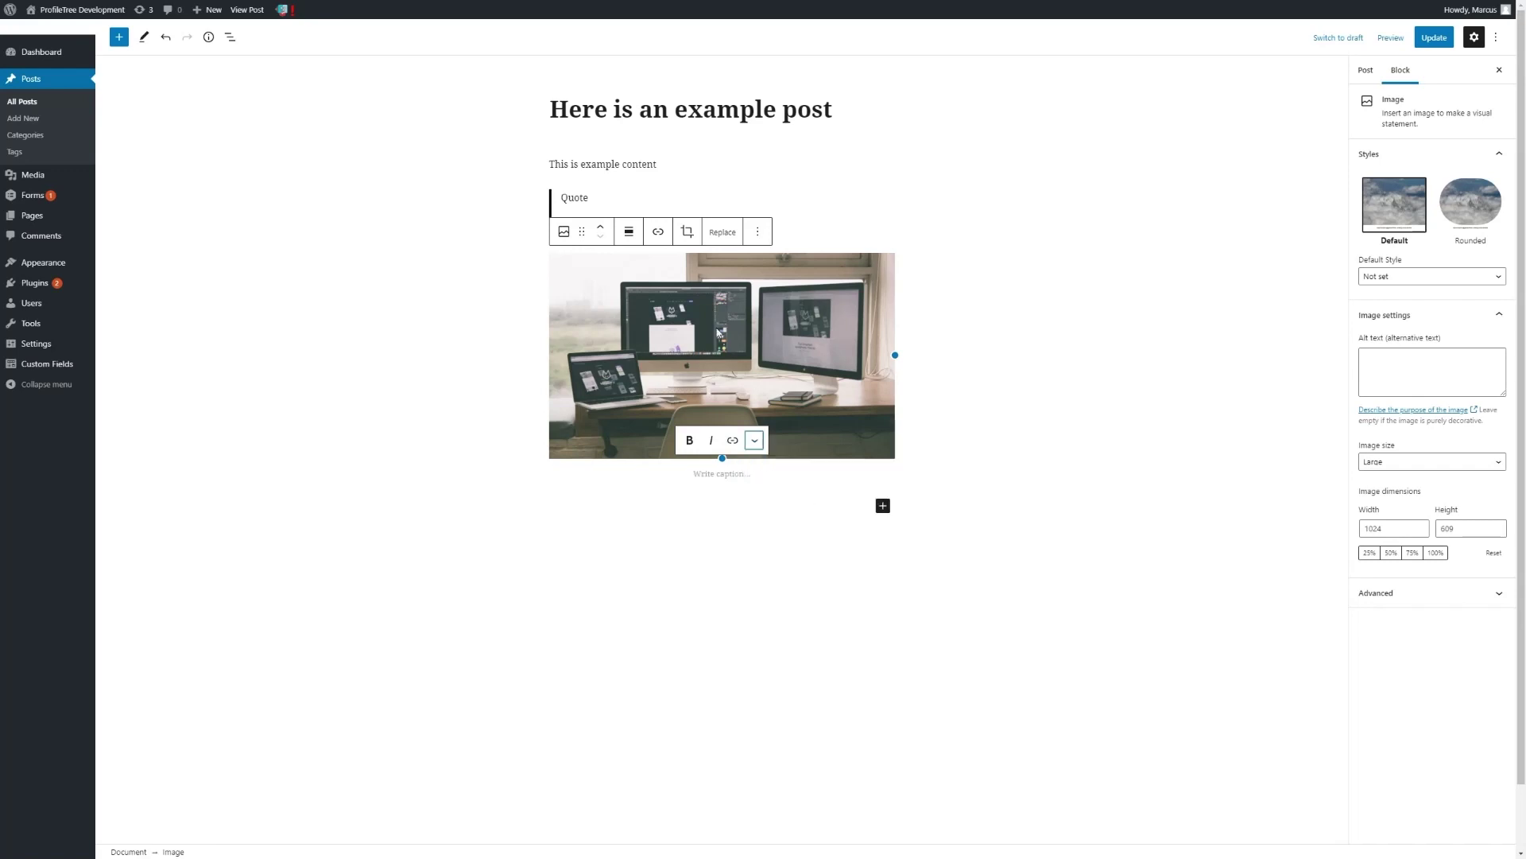
pyautogui.click(566, 233)
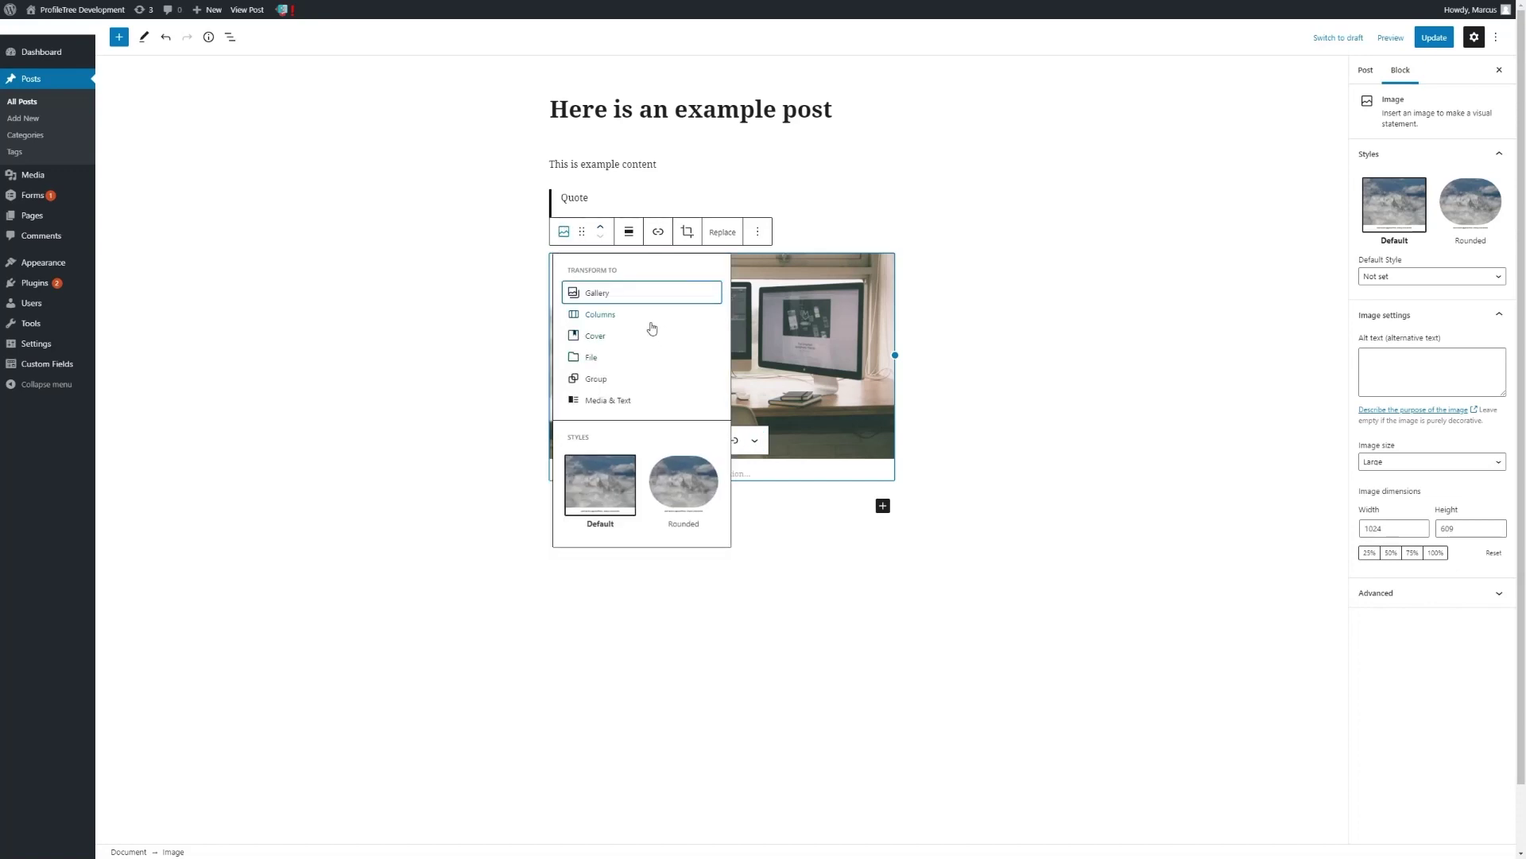
pyautogui.click(706, 480)
pyautogui.click(565, 231)
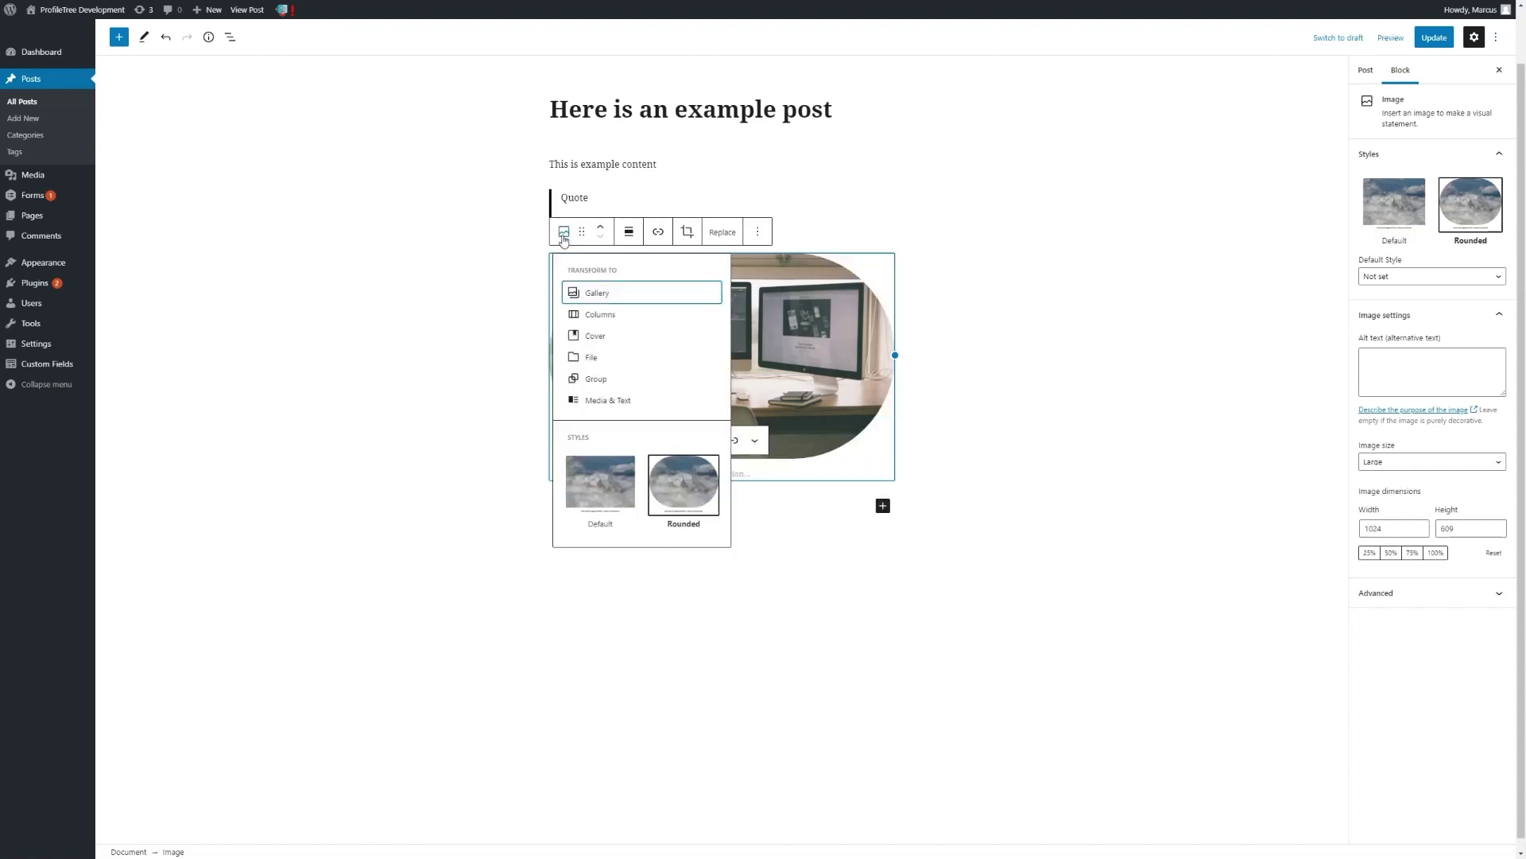
pyautogui.click(609, 489)
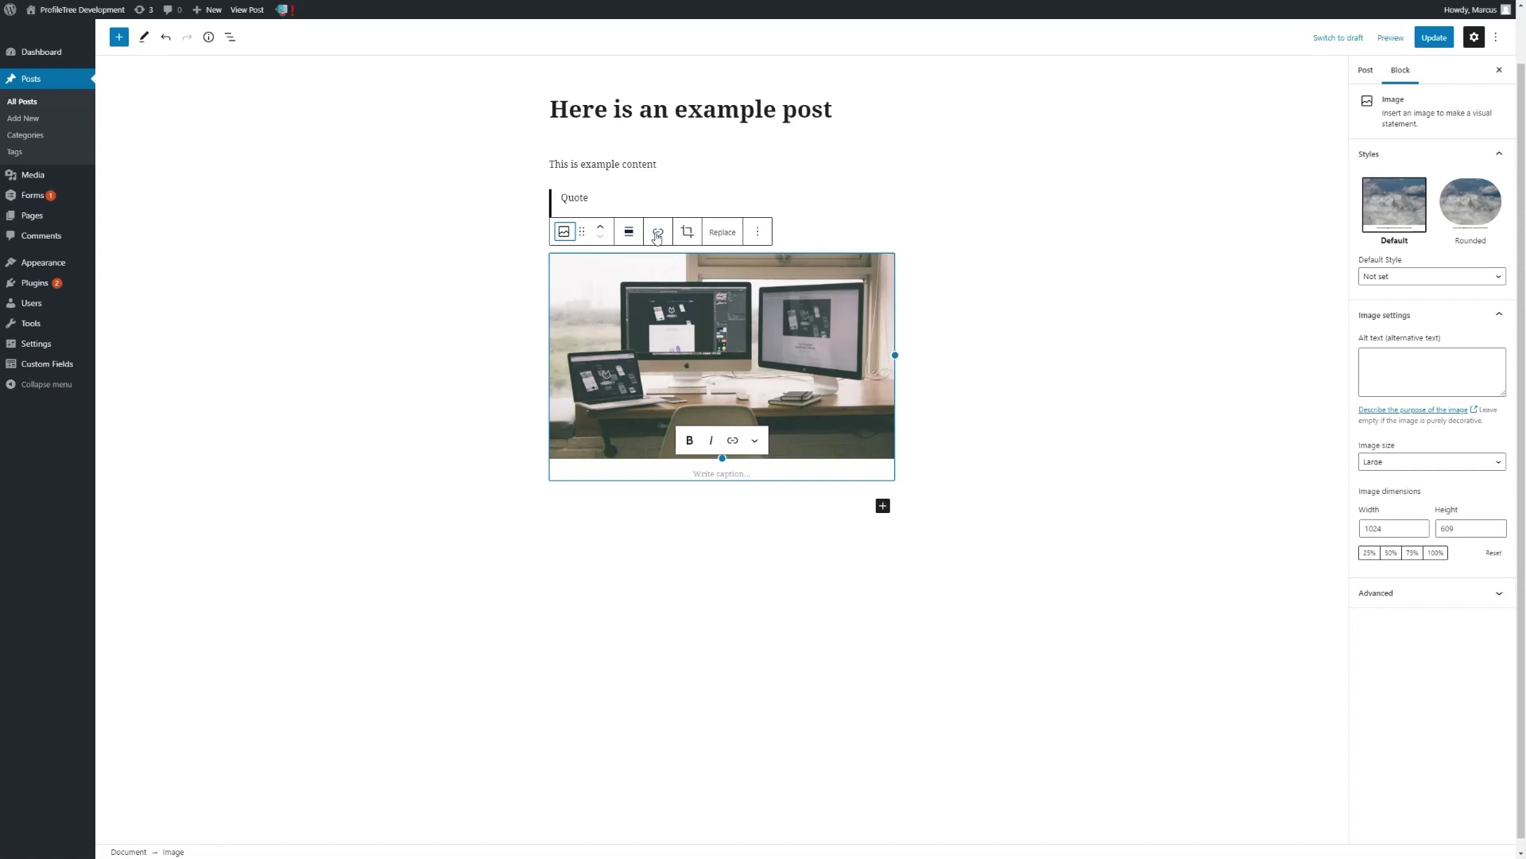
# Enter and exit crop mode on the image, then browse its Replace and ⋮ More options menus
pyautogui.click(688, 235)
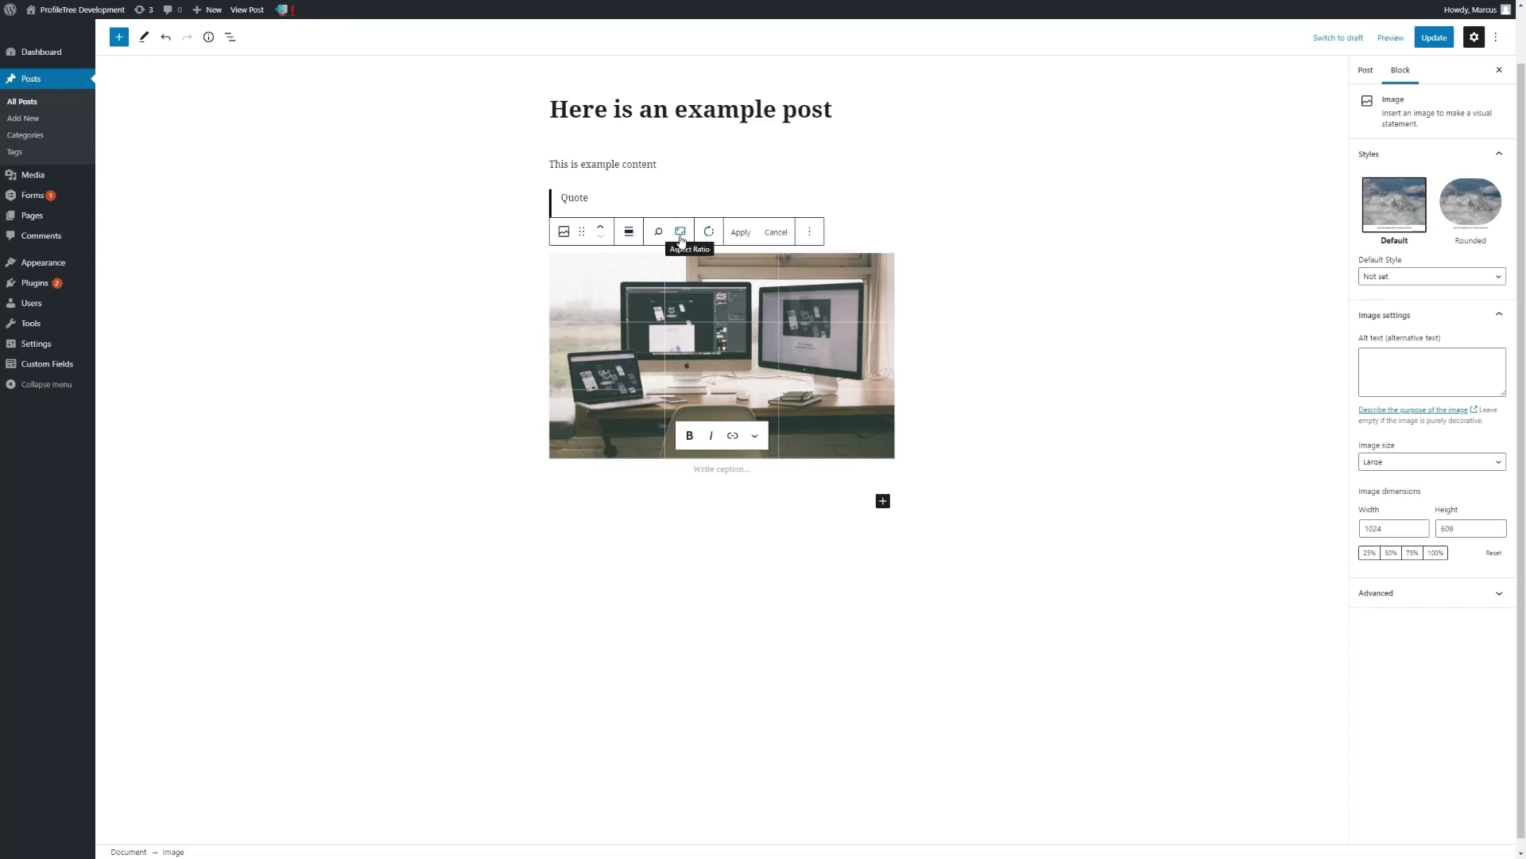
pyautogui.click(776, 232)
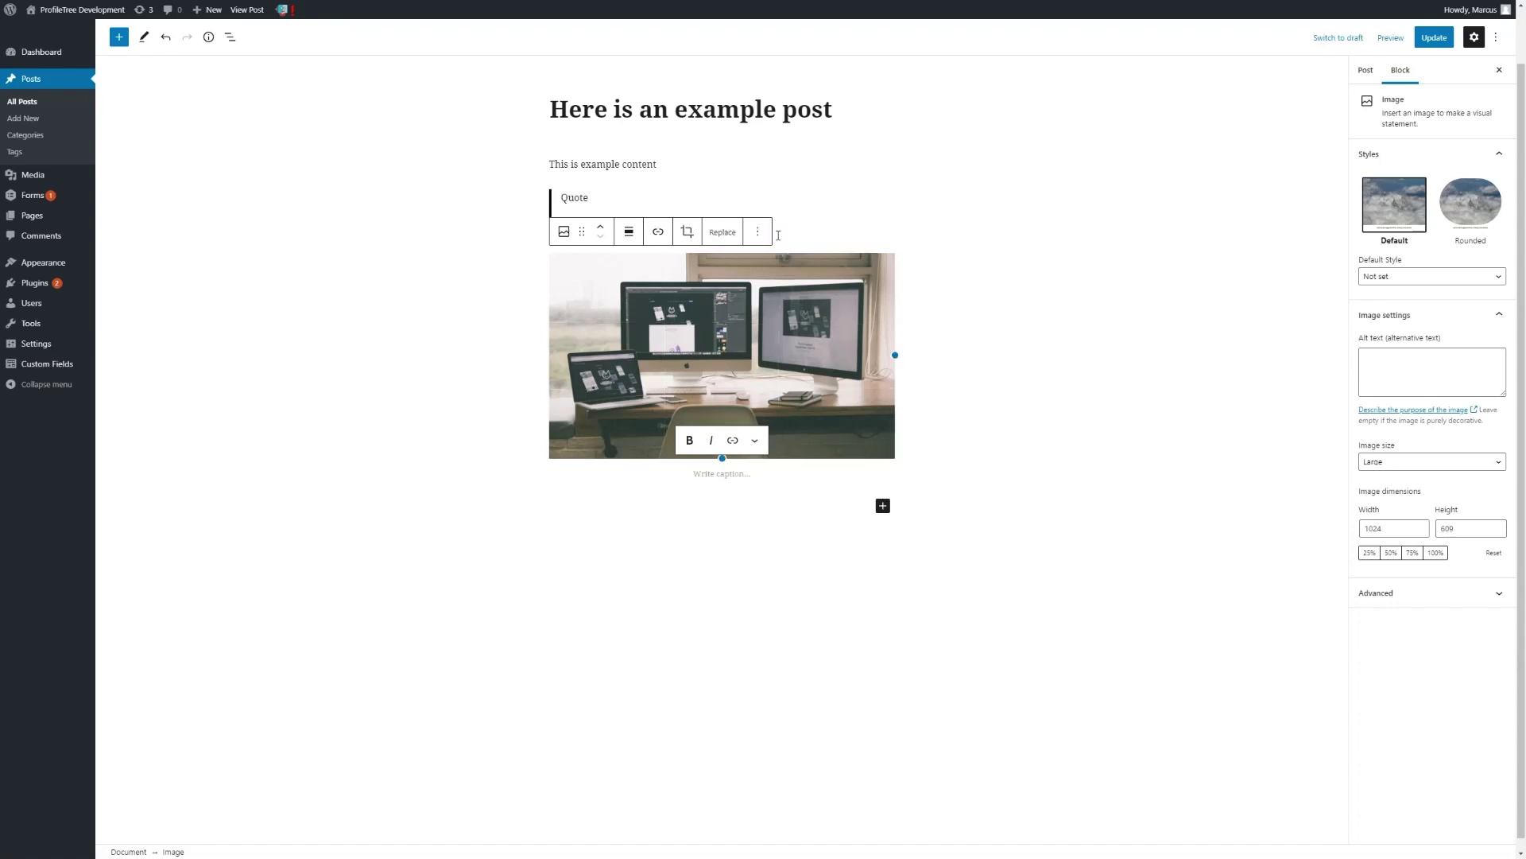
pyautogui.click(758, 234)
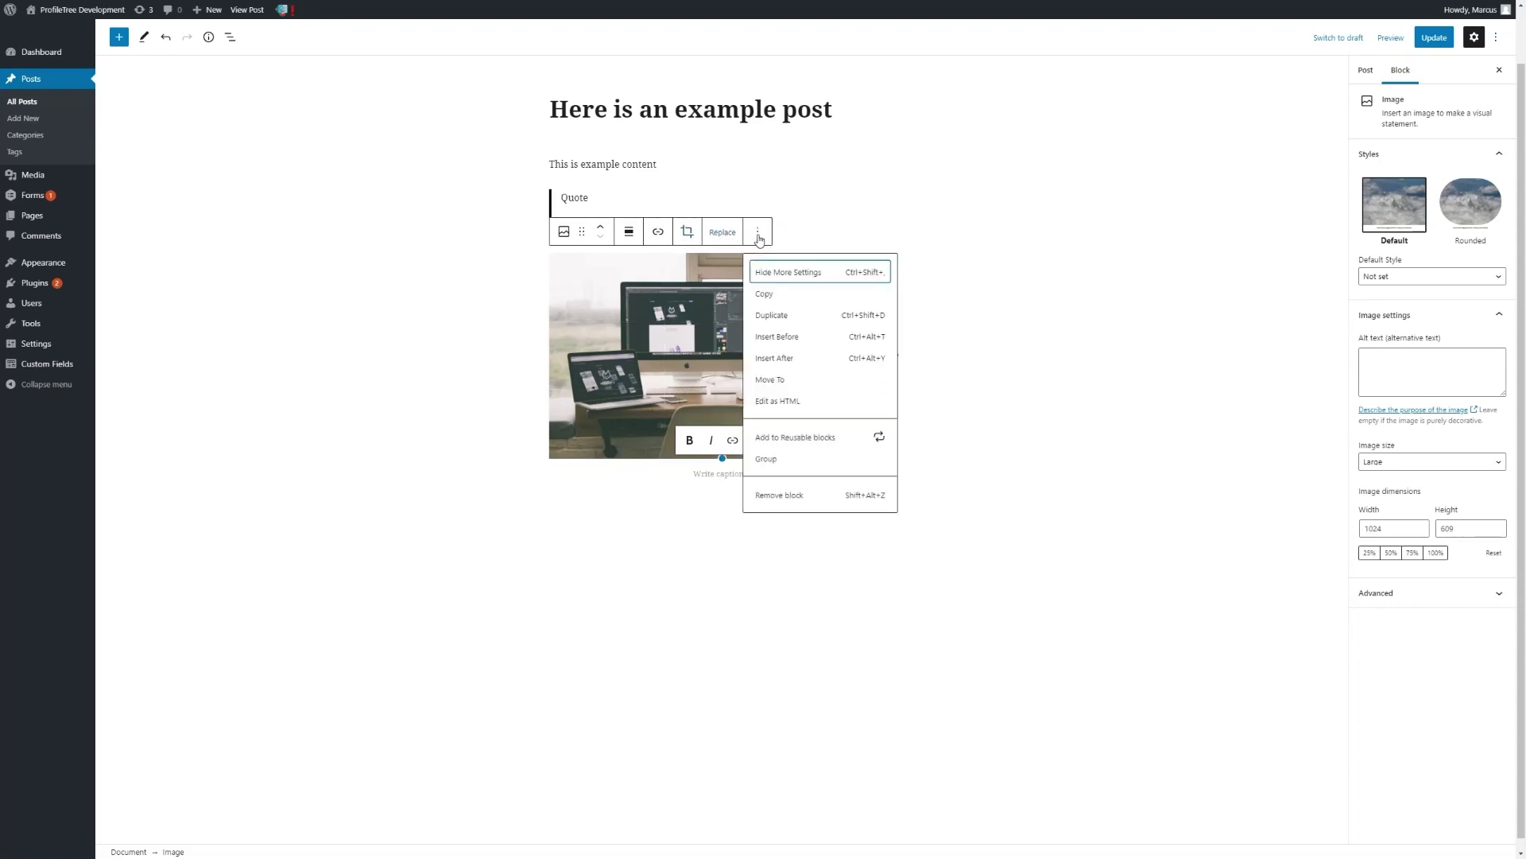
pyautogui.click(723, 233)
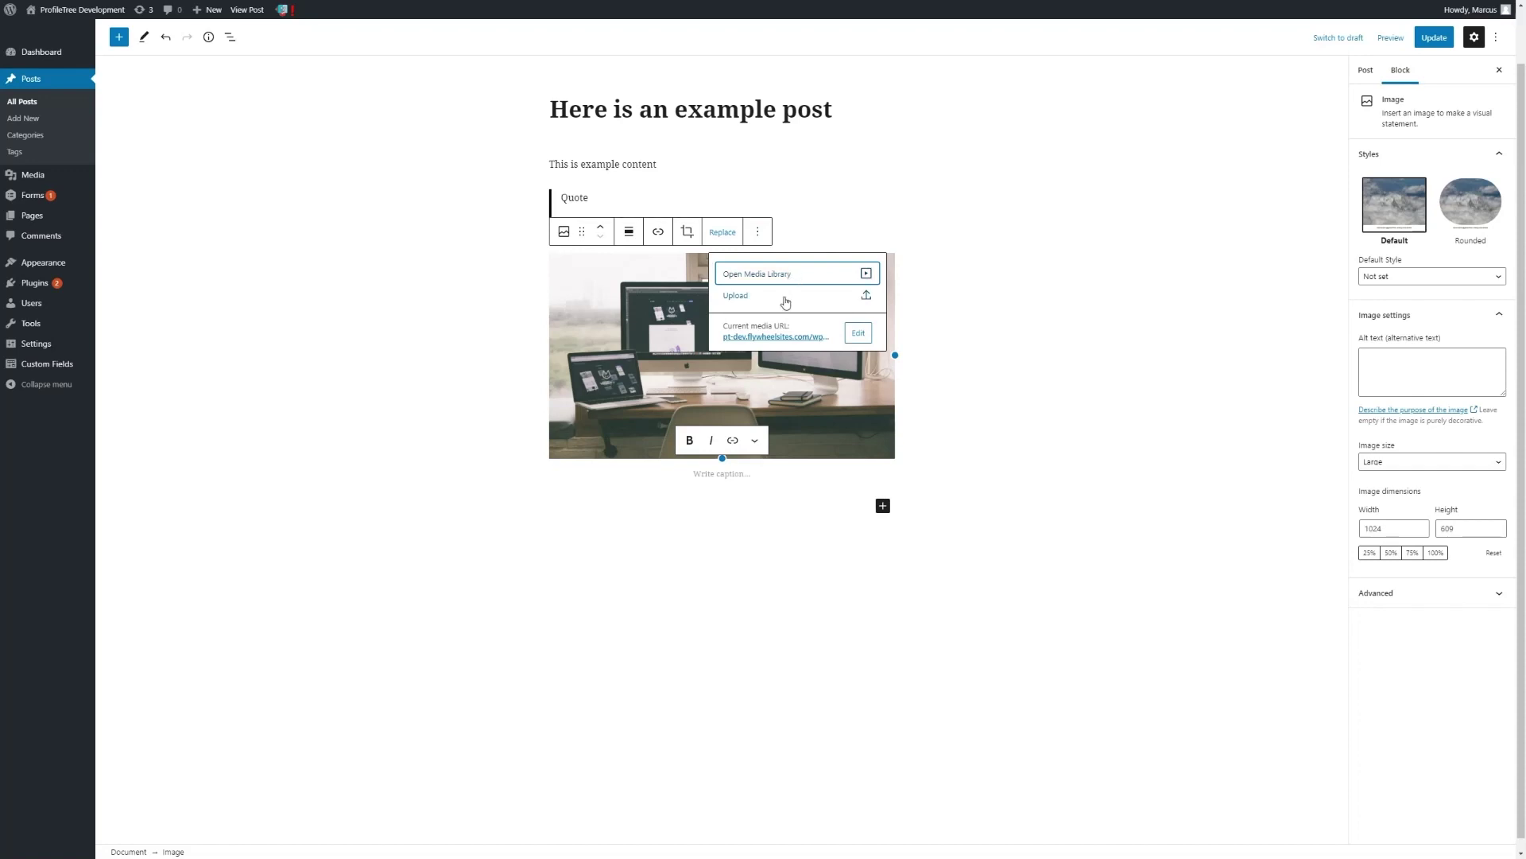
pyautogui.click(758, 233)
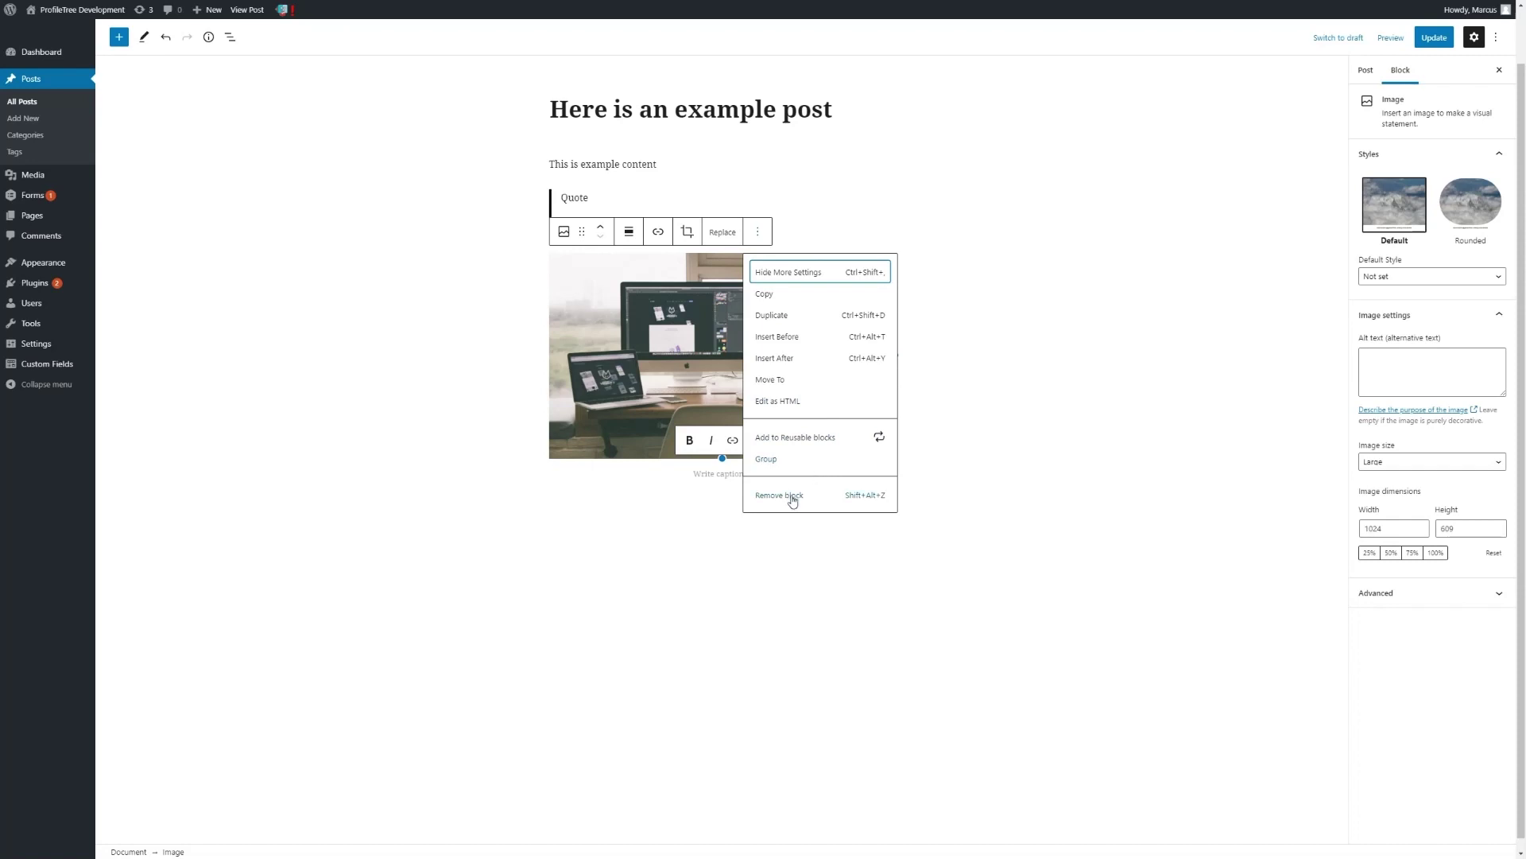
# Deselect the image to show the post settings, then open and close the block library
pyautogui.click(953, 307)
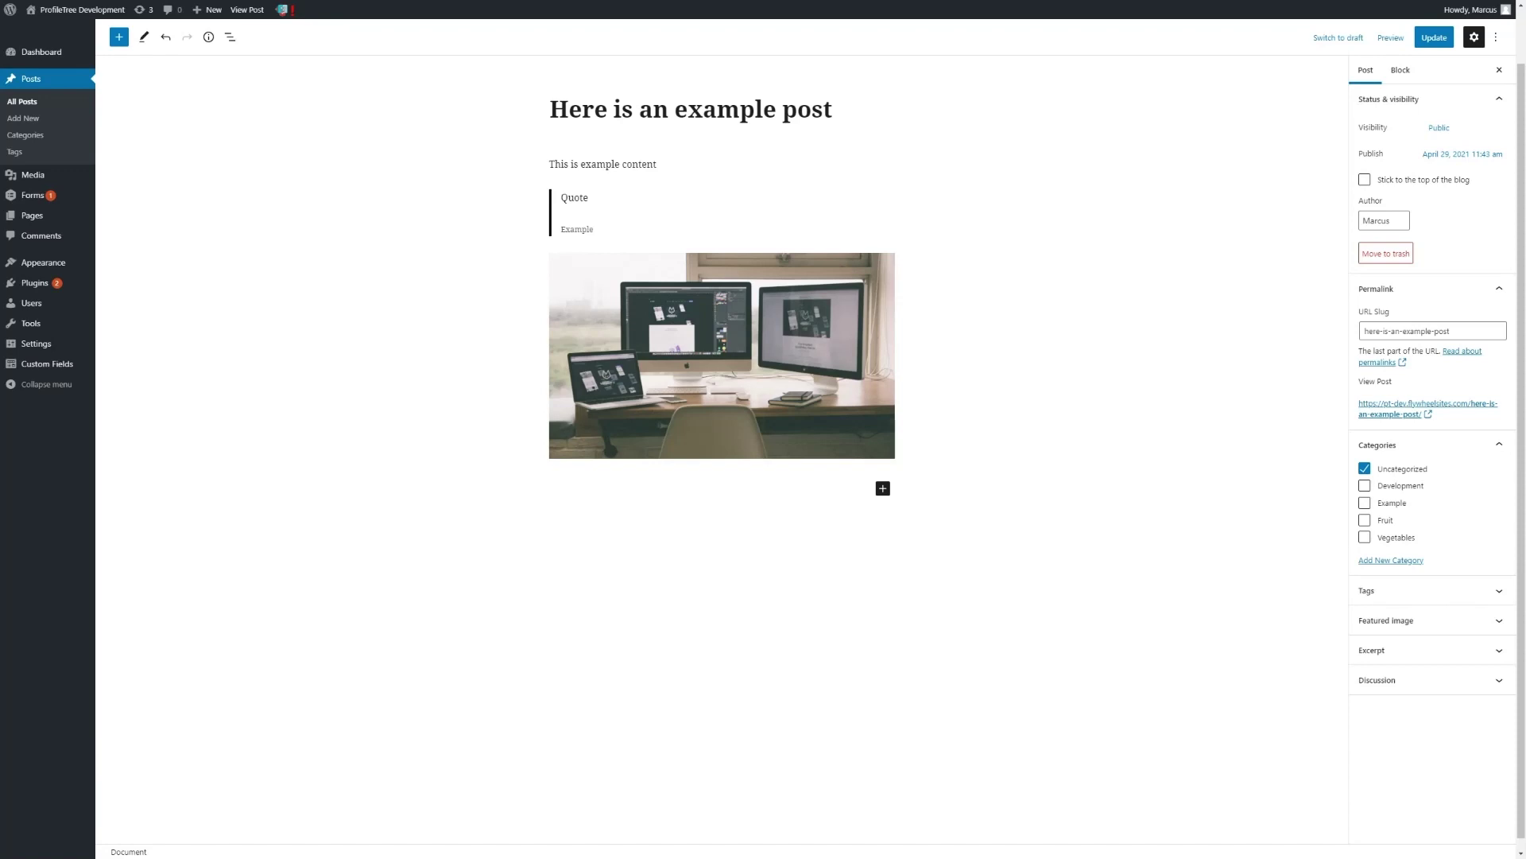
pyautogui.click(118, 37)
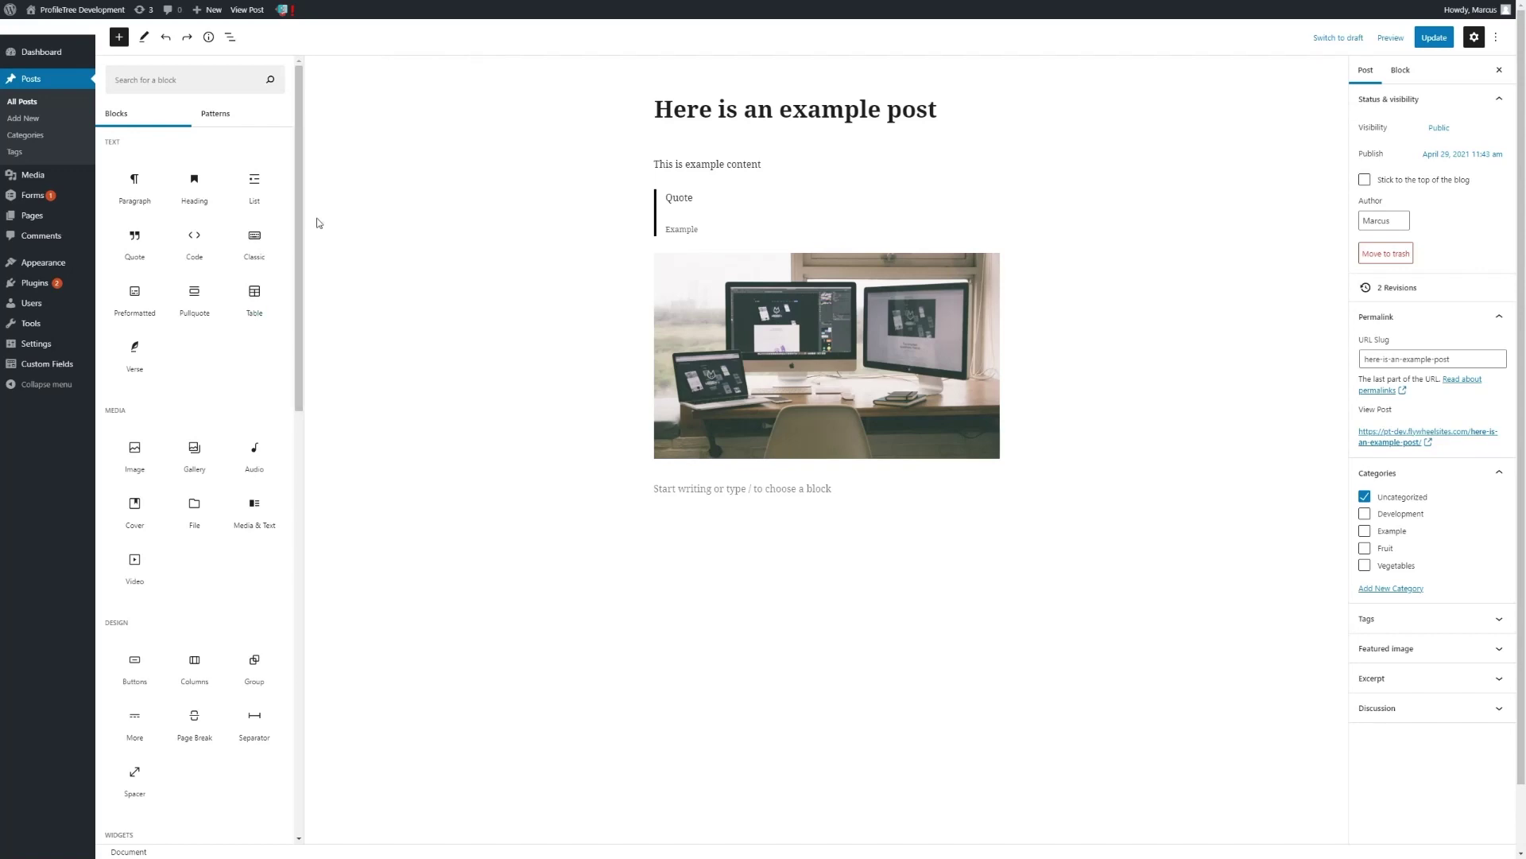
pyautogui.click(343, 204)
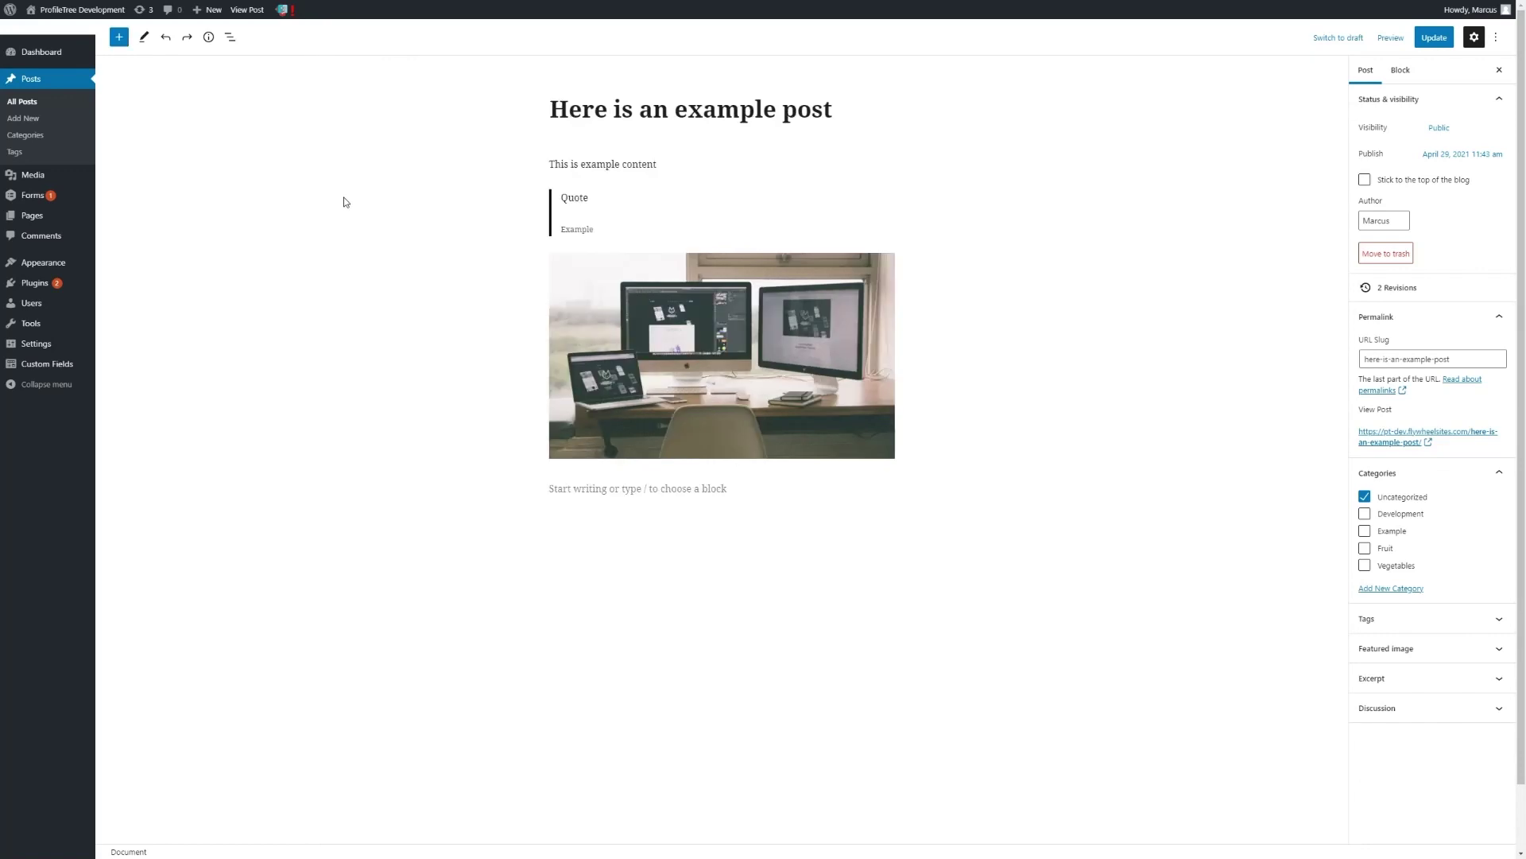
pyautogui.click(143, 44)
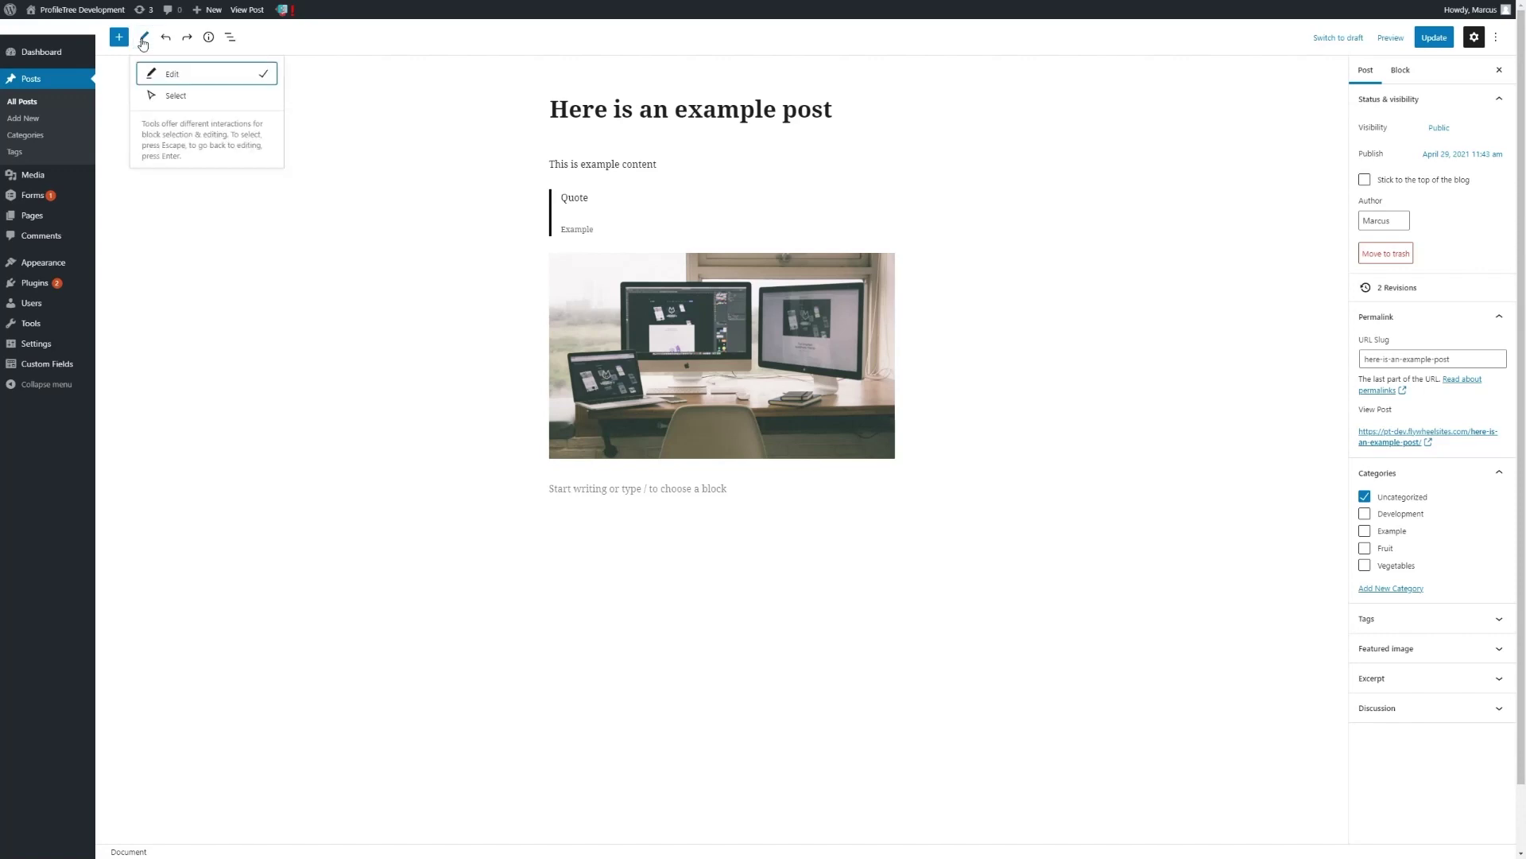
pyautogui.click(177, 97)
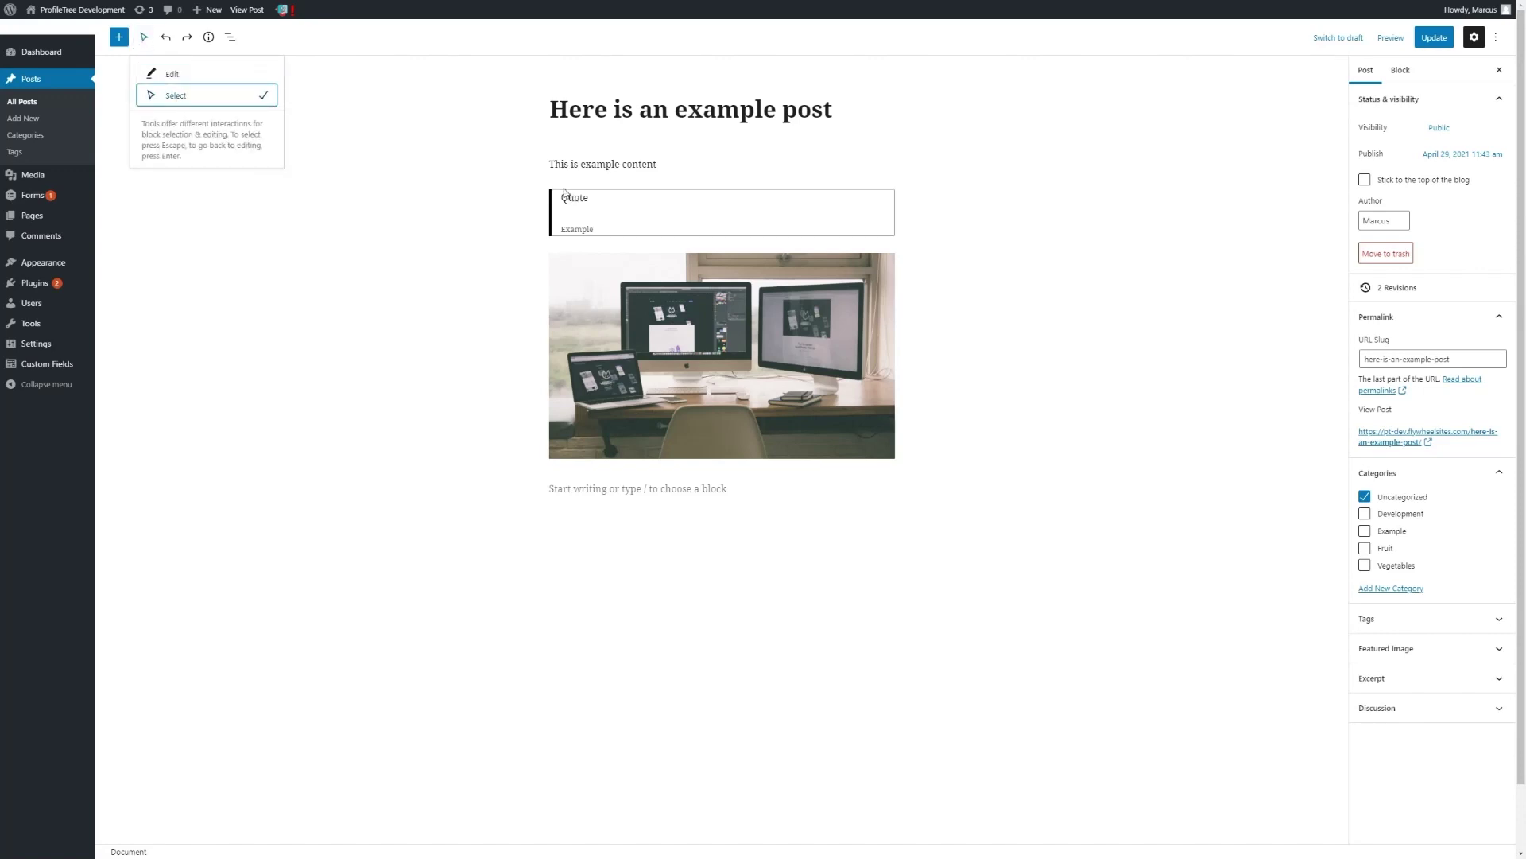
pyautogui.click(775, 330)
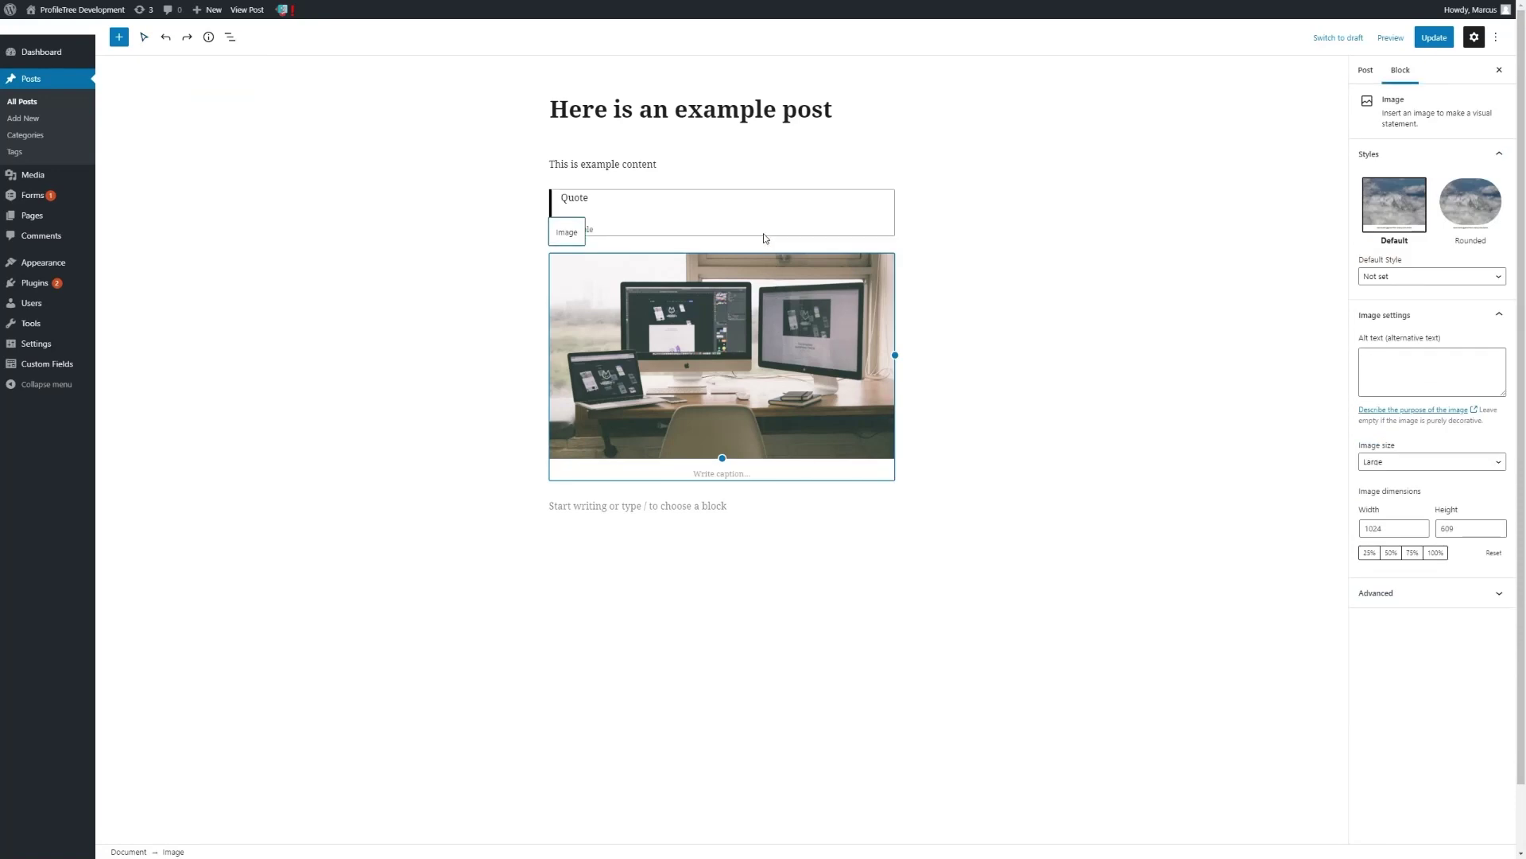
pyautogui.click(726, 201)
pyautogui.click(738, 340)
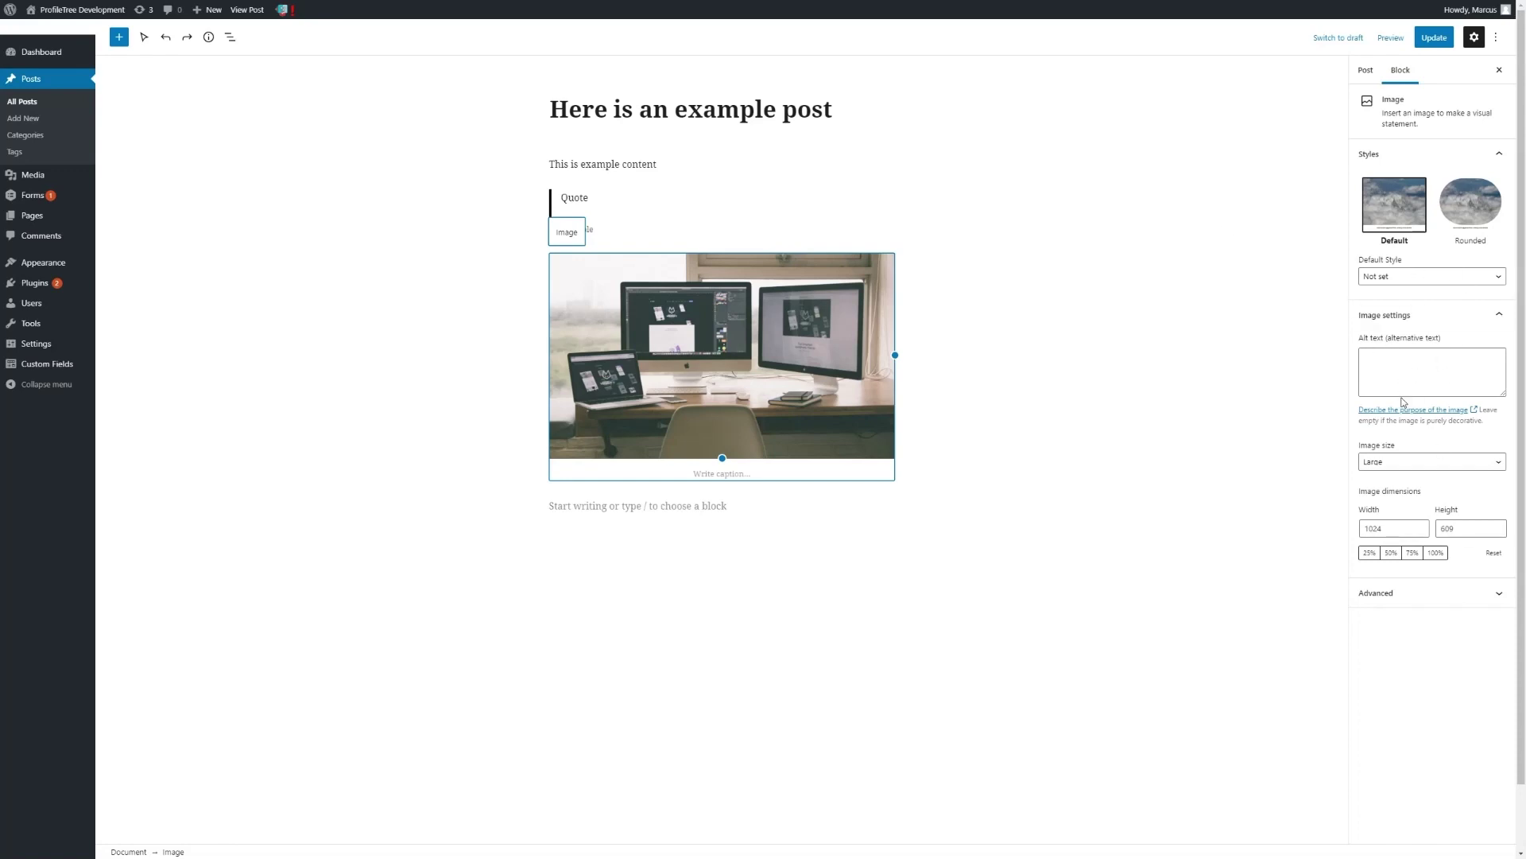
pyautogui.click(151, 49)
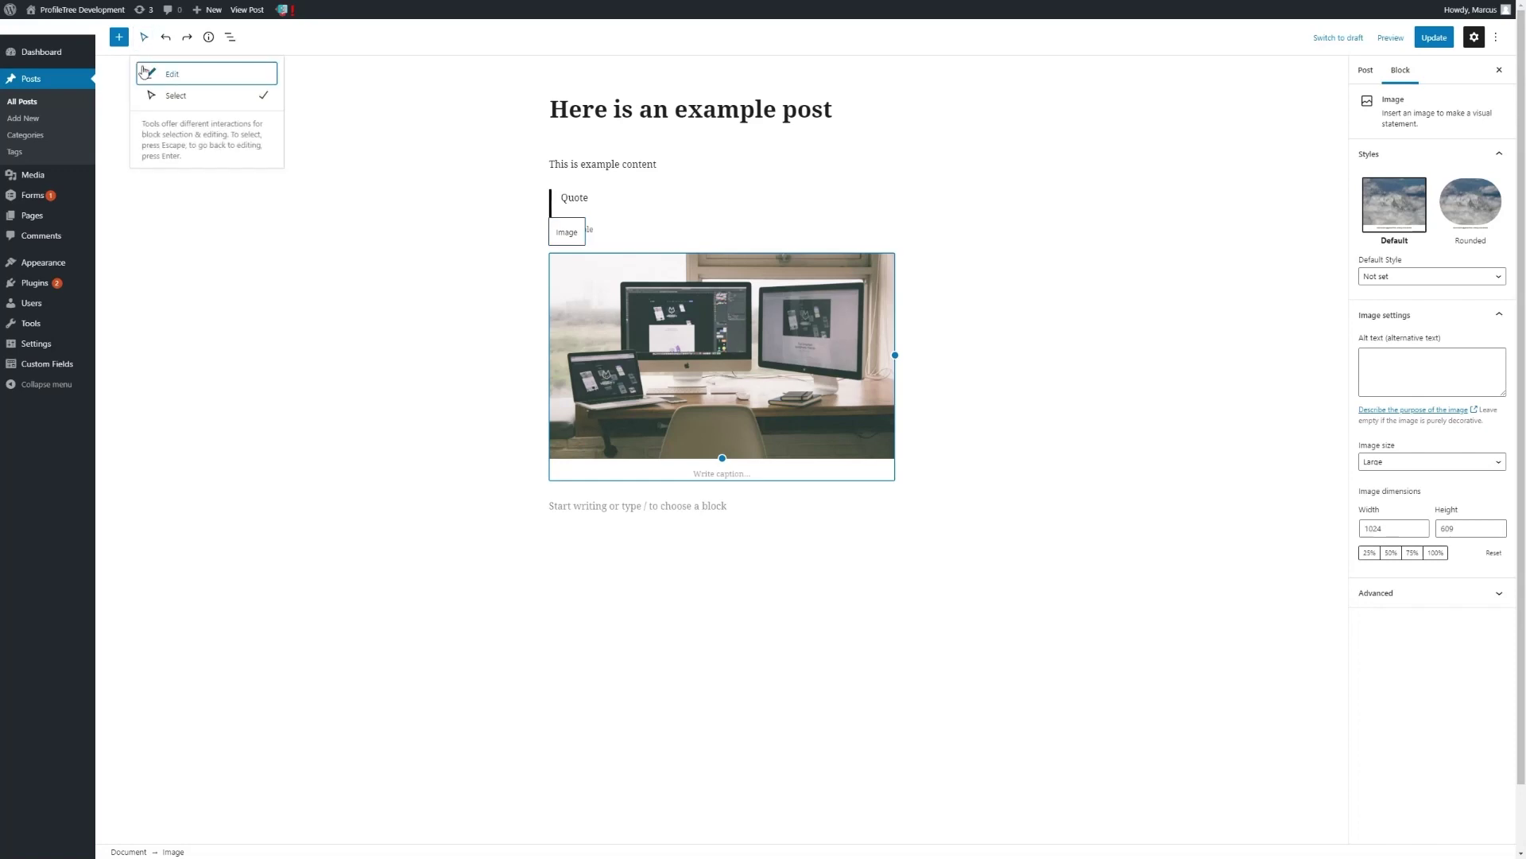
pyautogui.click(159, 74)
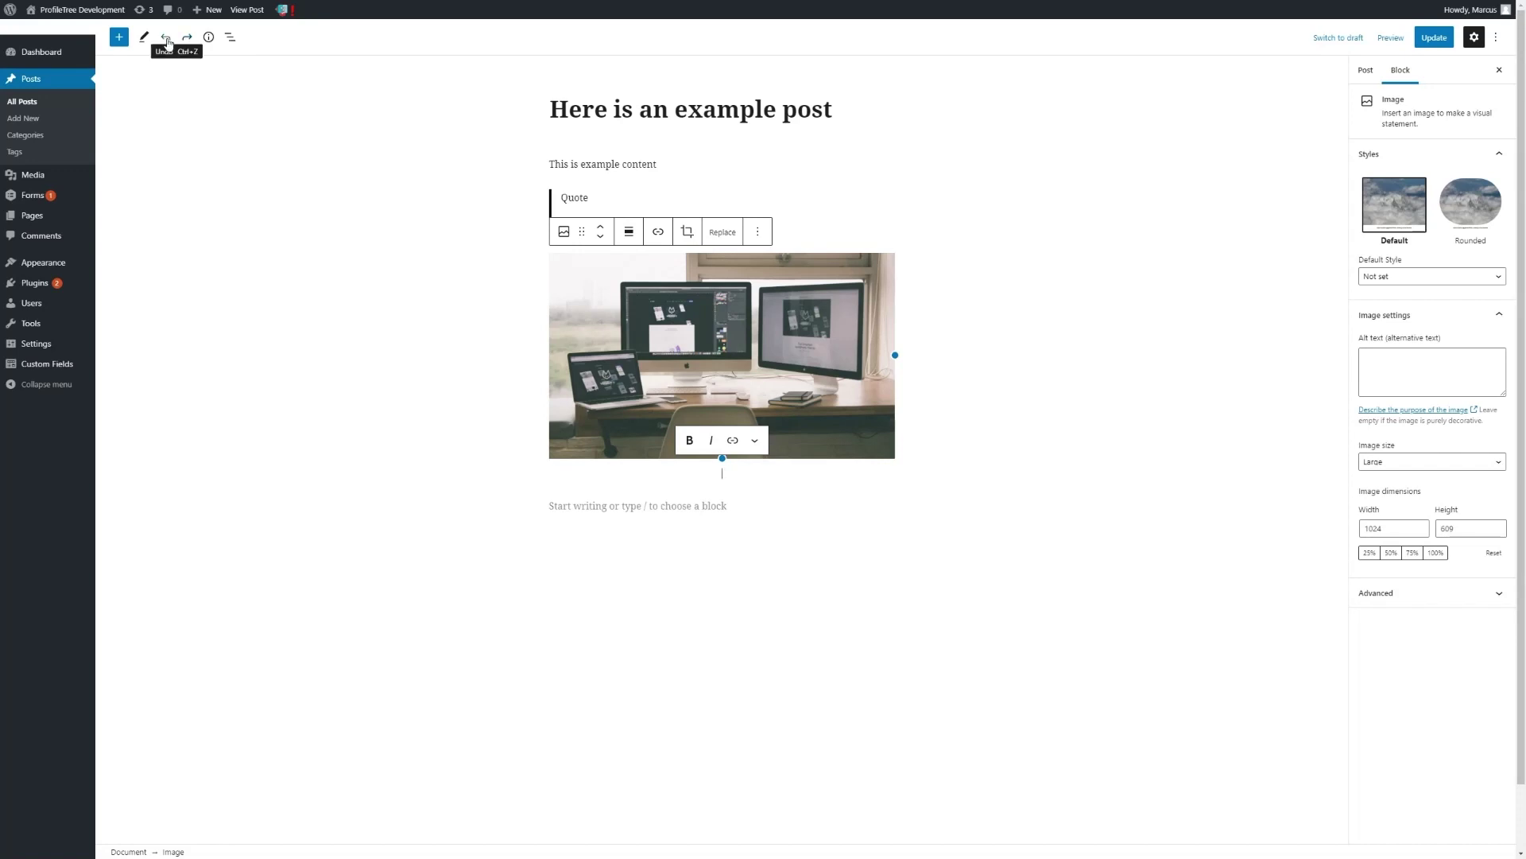
# Check the post's word, character and block counts, then list its blocks in List View
pyautogui.click(209, 40)
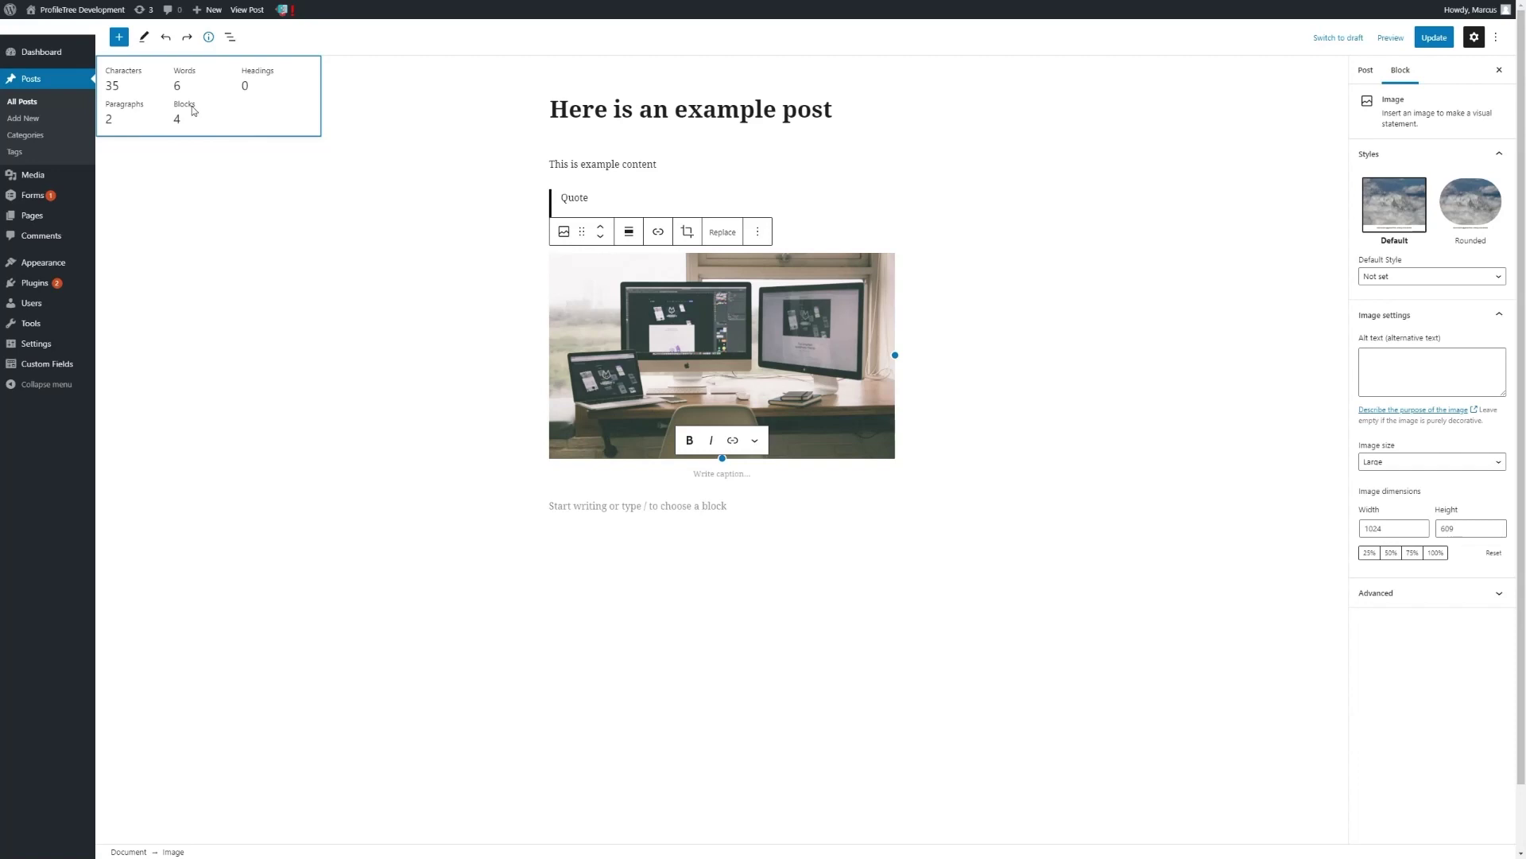
pyautogui.click(229, 40)
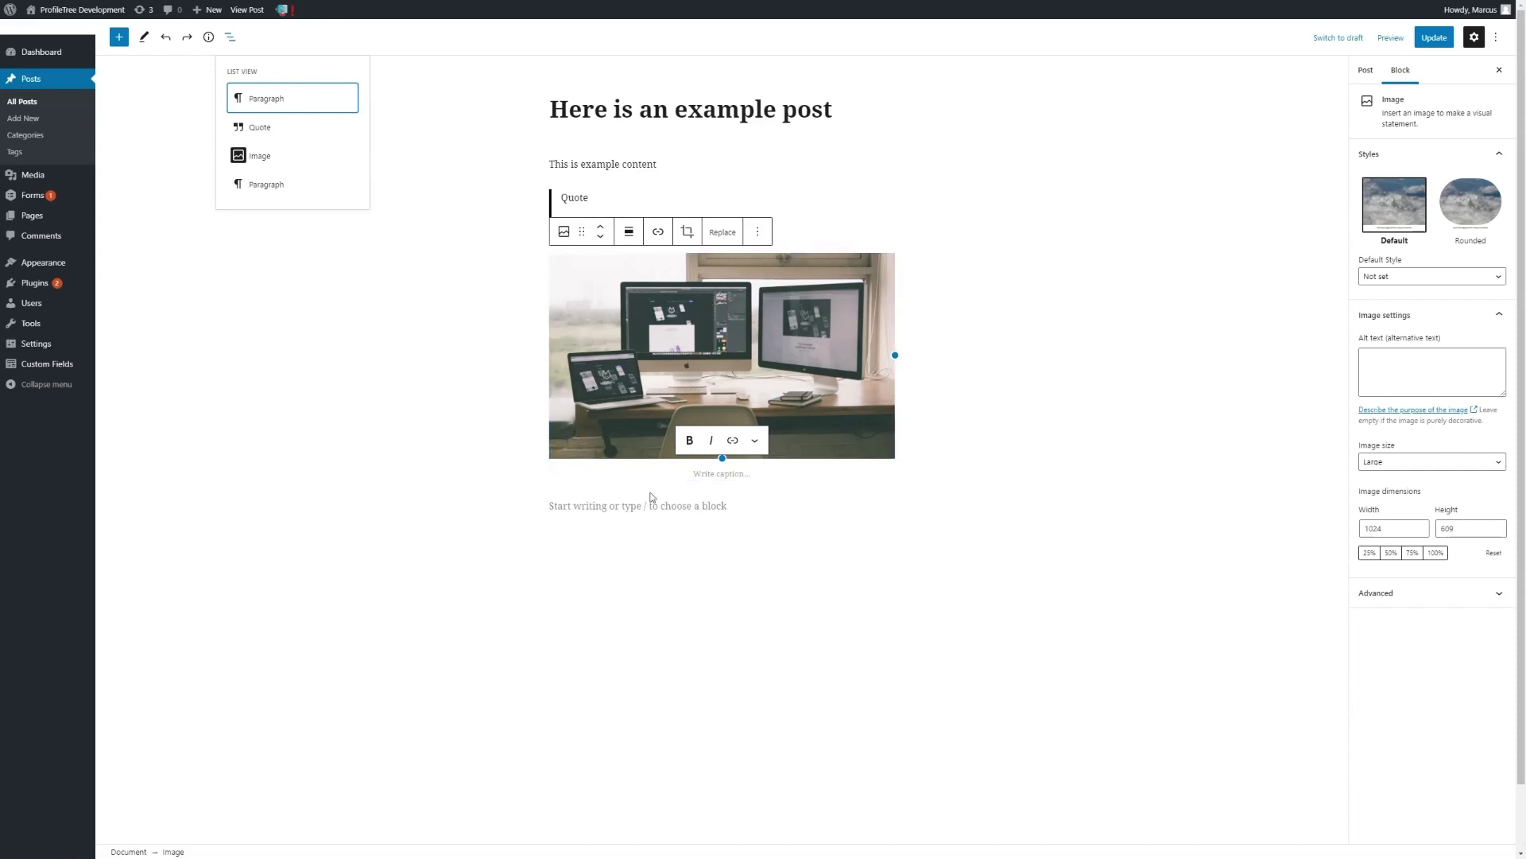
# Close List View and show the post's status, permalink and categories settings in the sidebar
pyautogui.click(232, 39)
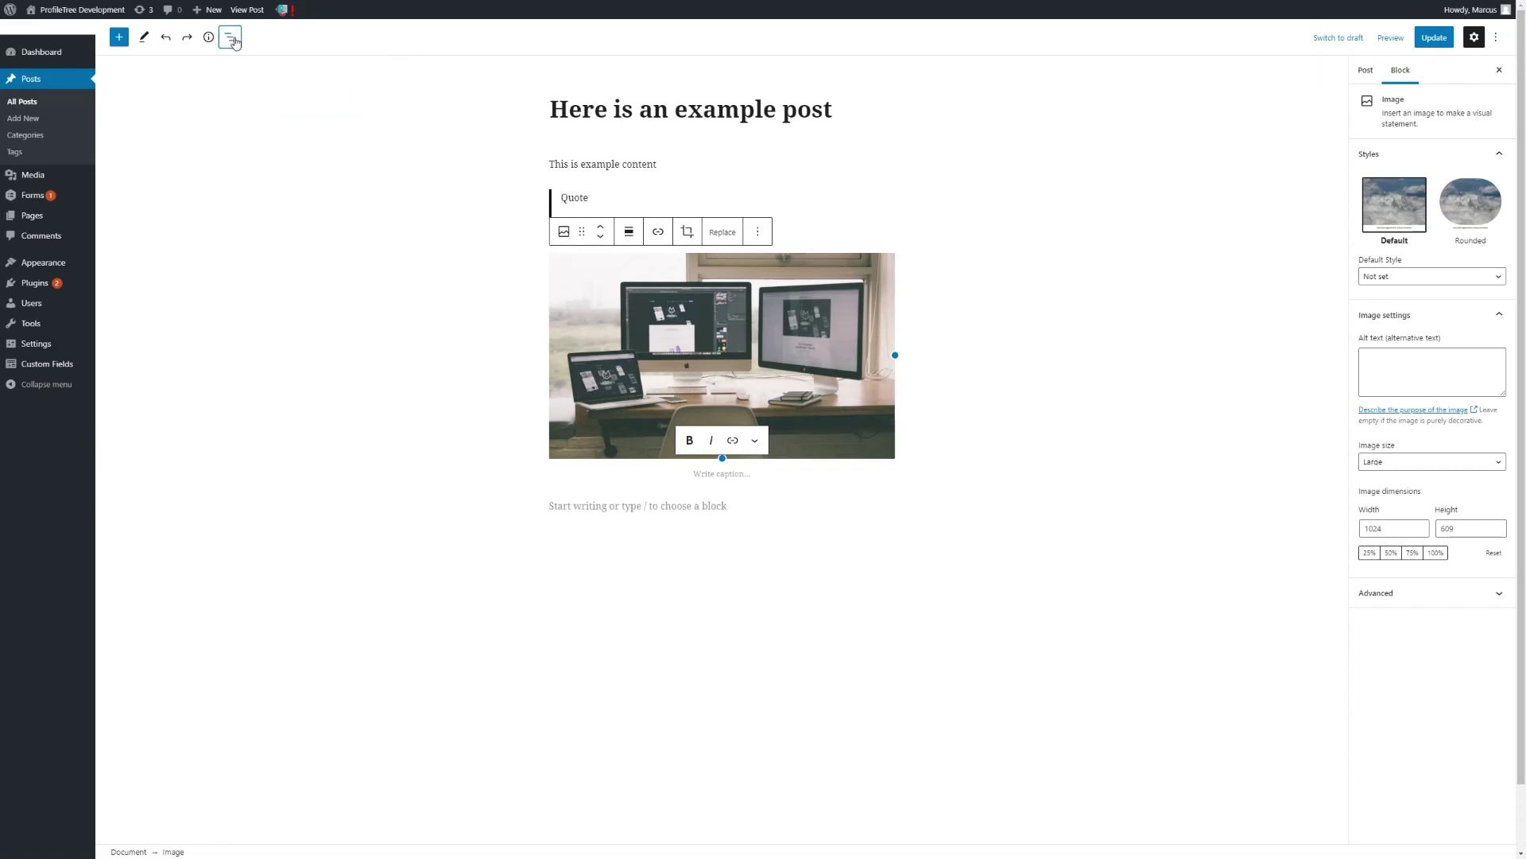
pyautogui.click(1366, 73)
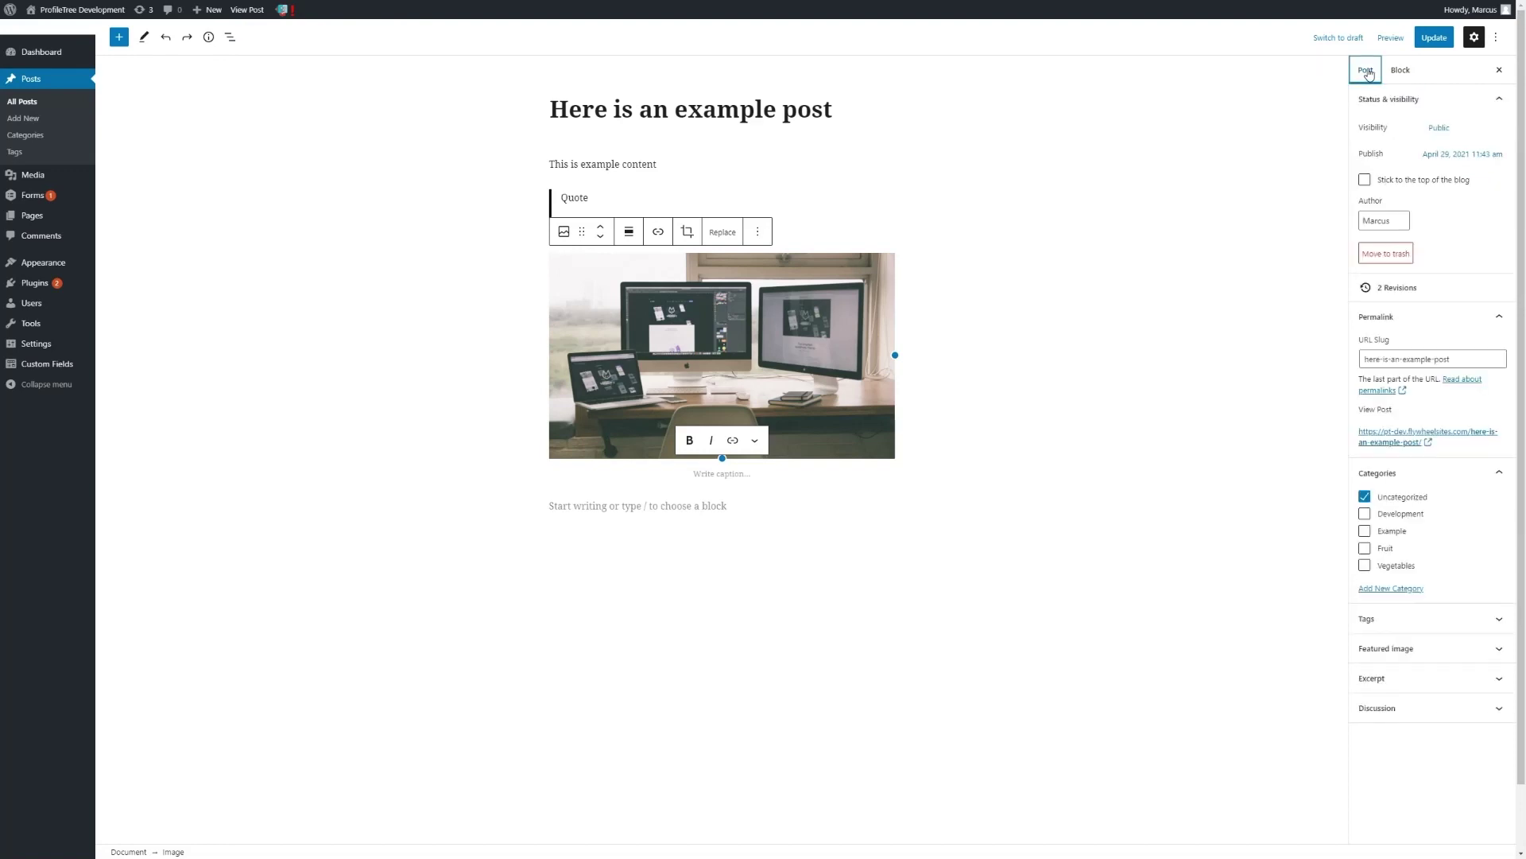